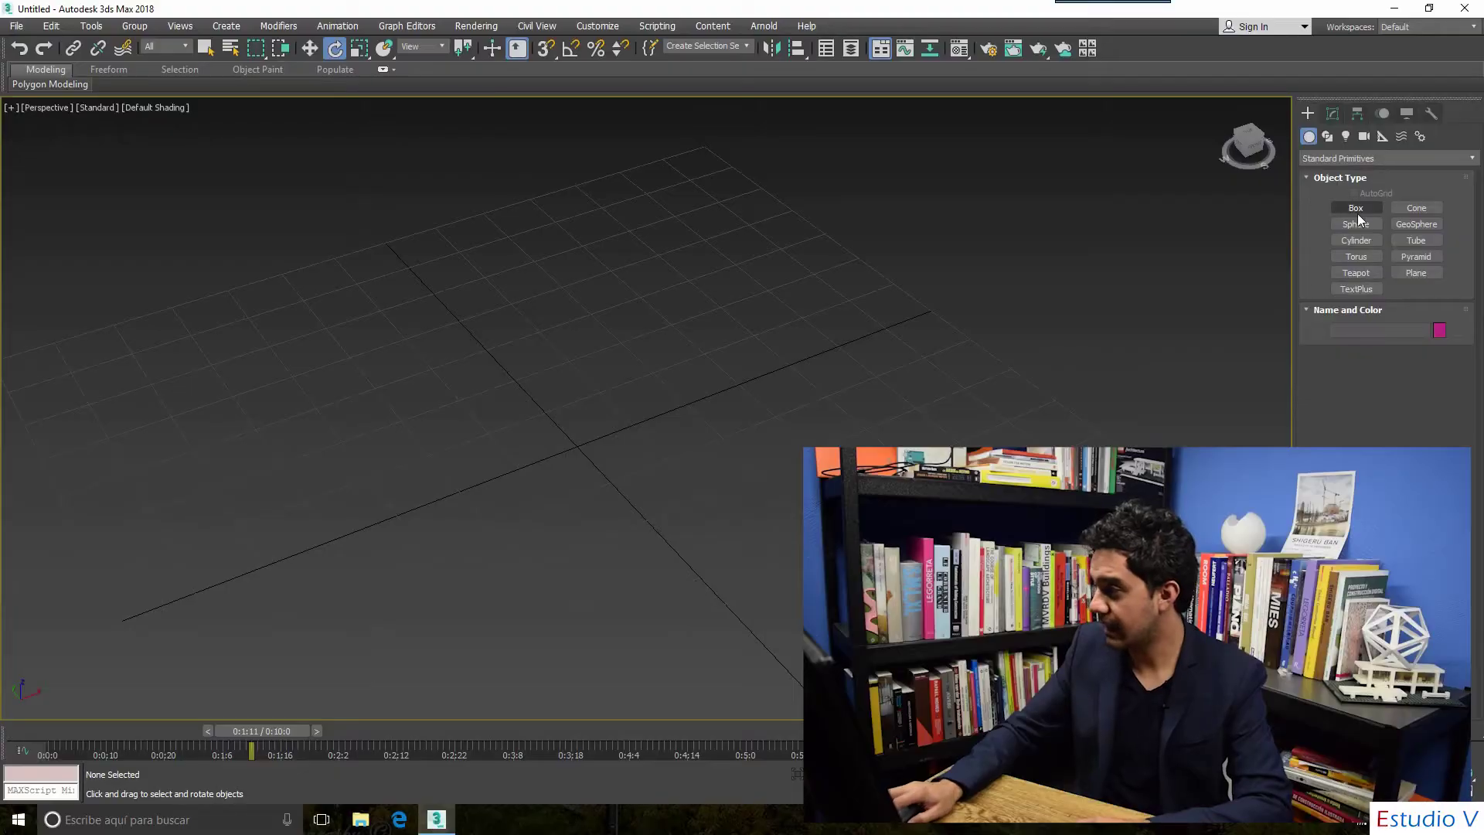
Step: Create a tall box primitive, Box001, in the viewport
left_click(1356, 208)
left_click_drag(588, 396, 564, 509)
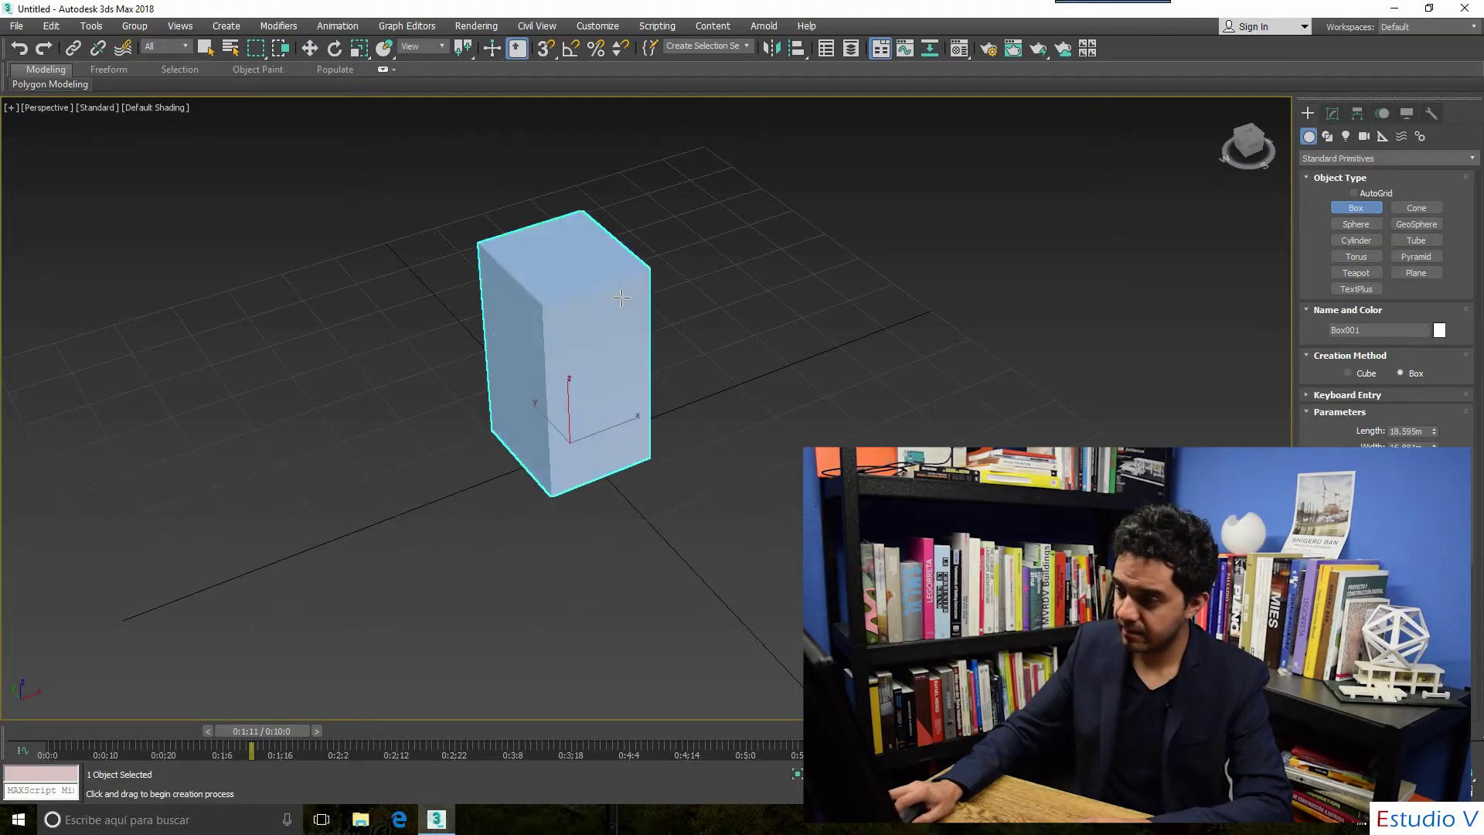
left_click(855, 238)
middle_click_drag(855, 237, 887, 278)
Step: Set Box001's segments to 46 length, 32 width and 31 height
key("e")
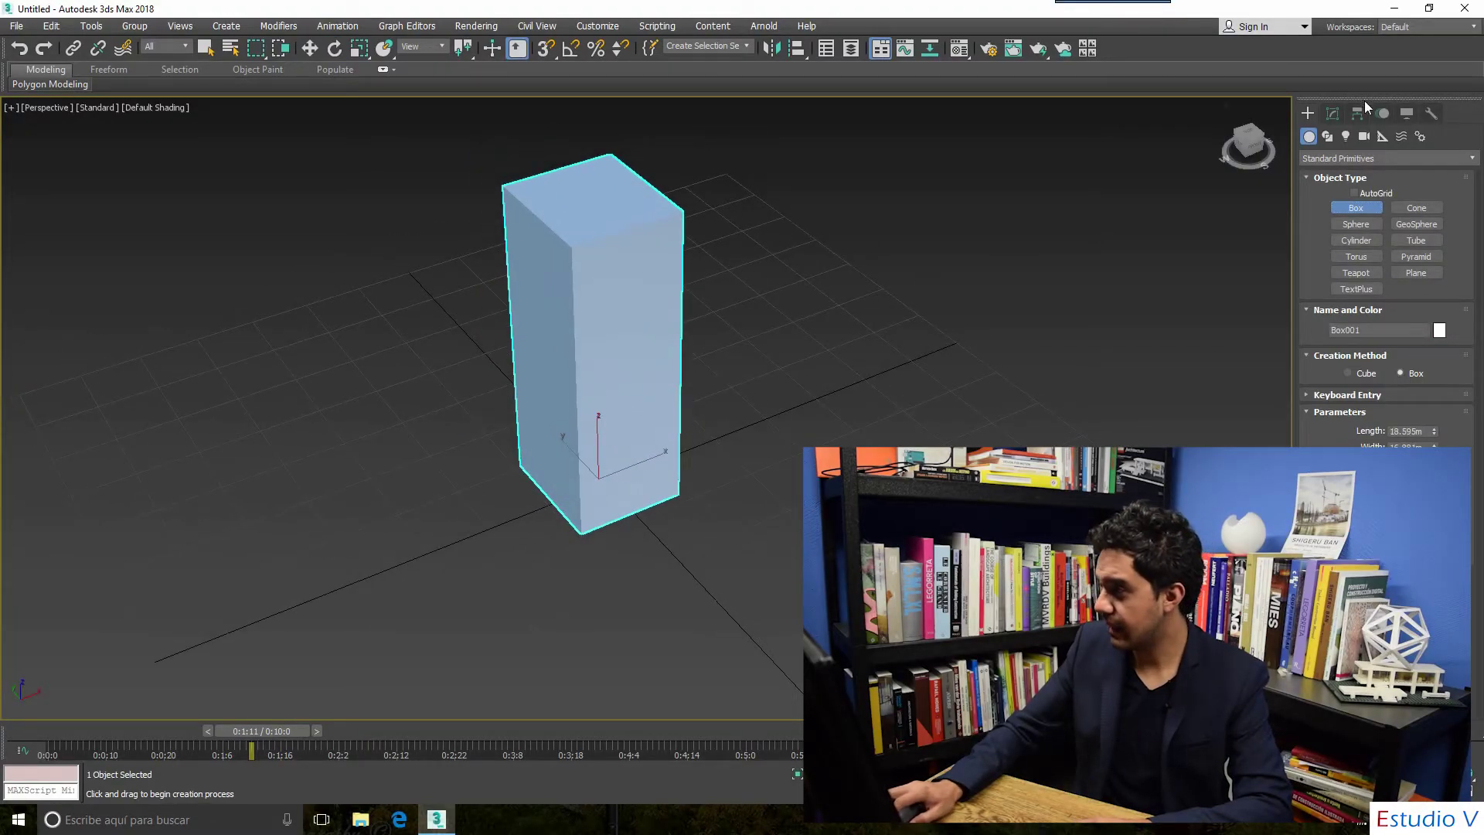
left_click(1332, 114)
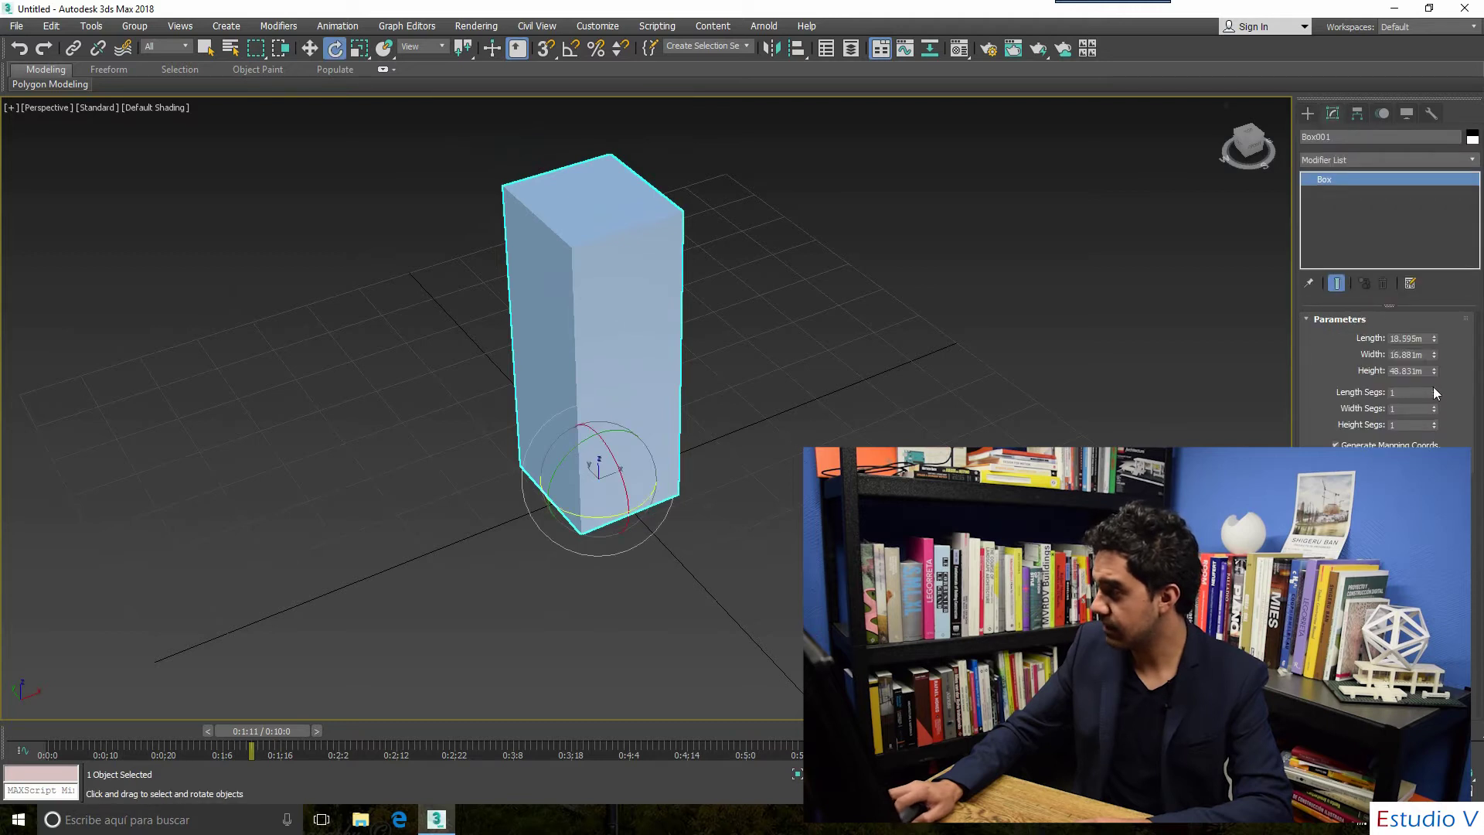
left_click_drag(1435, 393, 1450, 365)
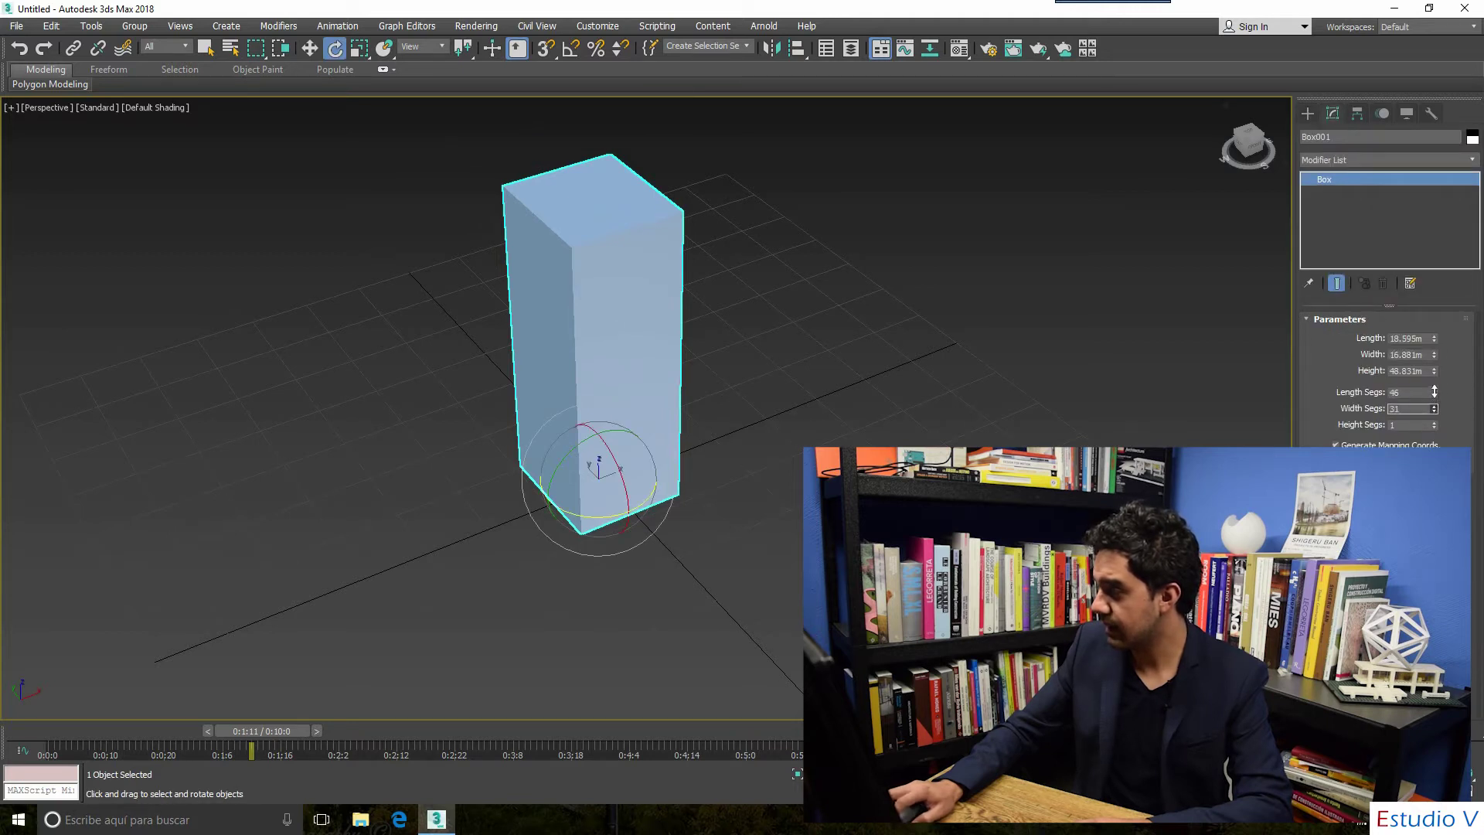
left_click_drag(1434, 427, 1436, 410)
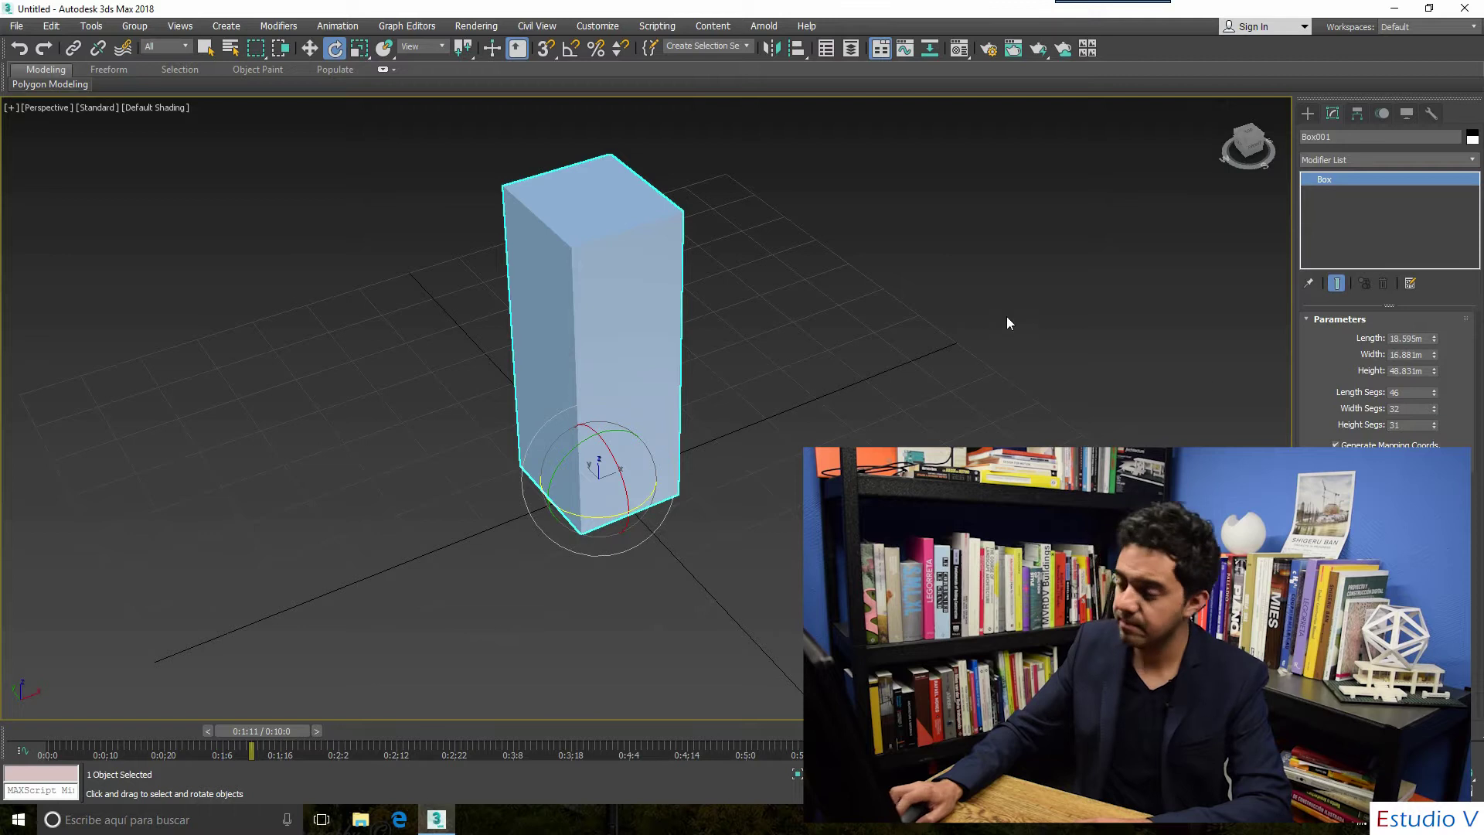
middle_click_drag(1006, 317, 940, 328)
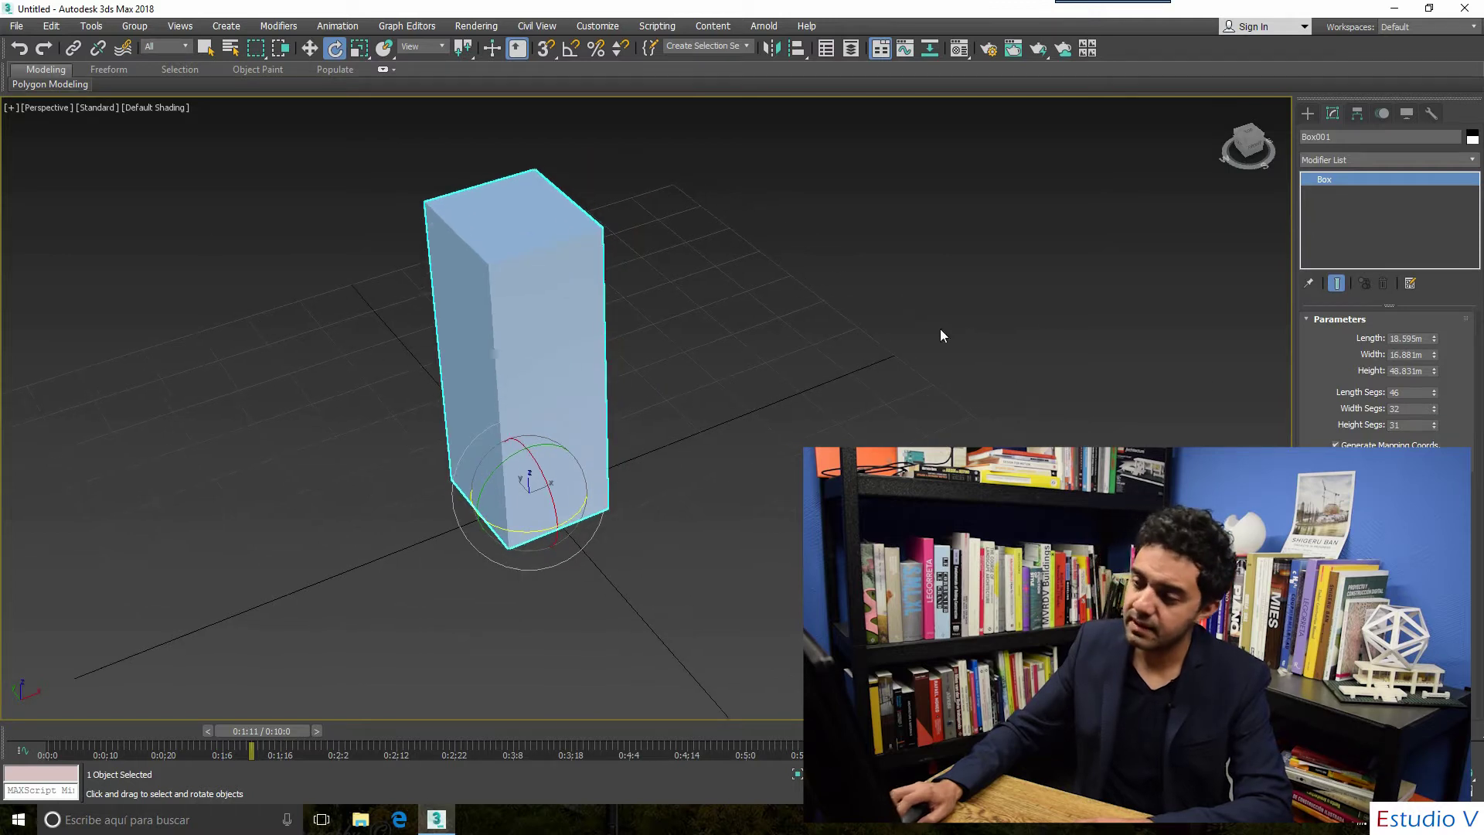
Step: Switch the viewport to Edged Faces shading to reveal Box001's dense segment grid
left_click(56, 110)
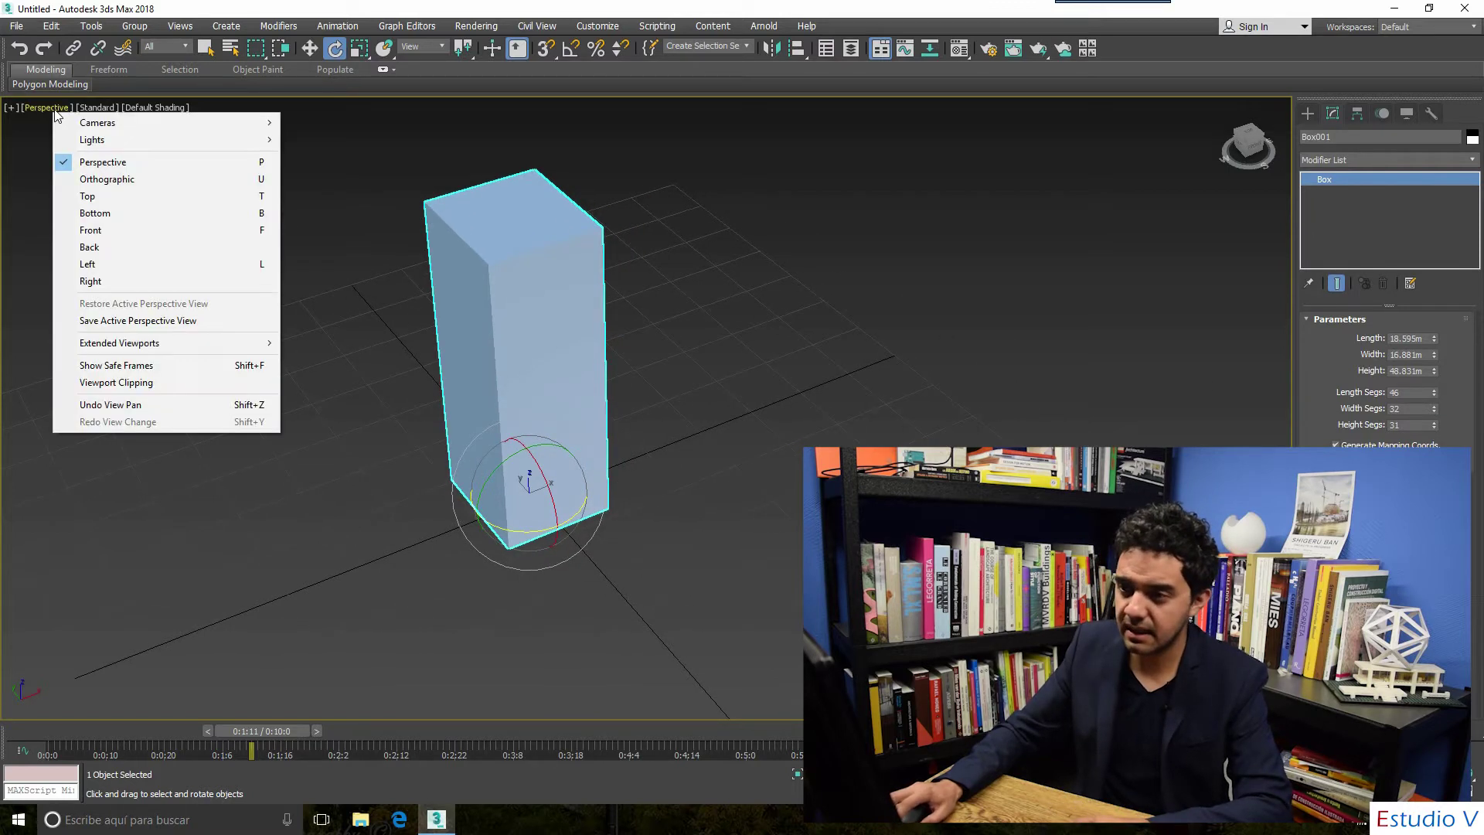
left_click(115, 108)
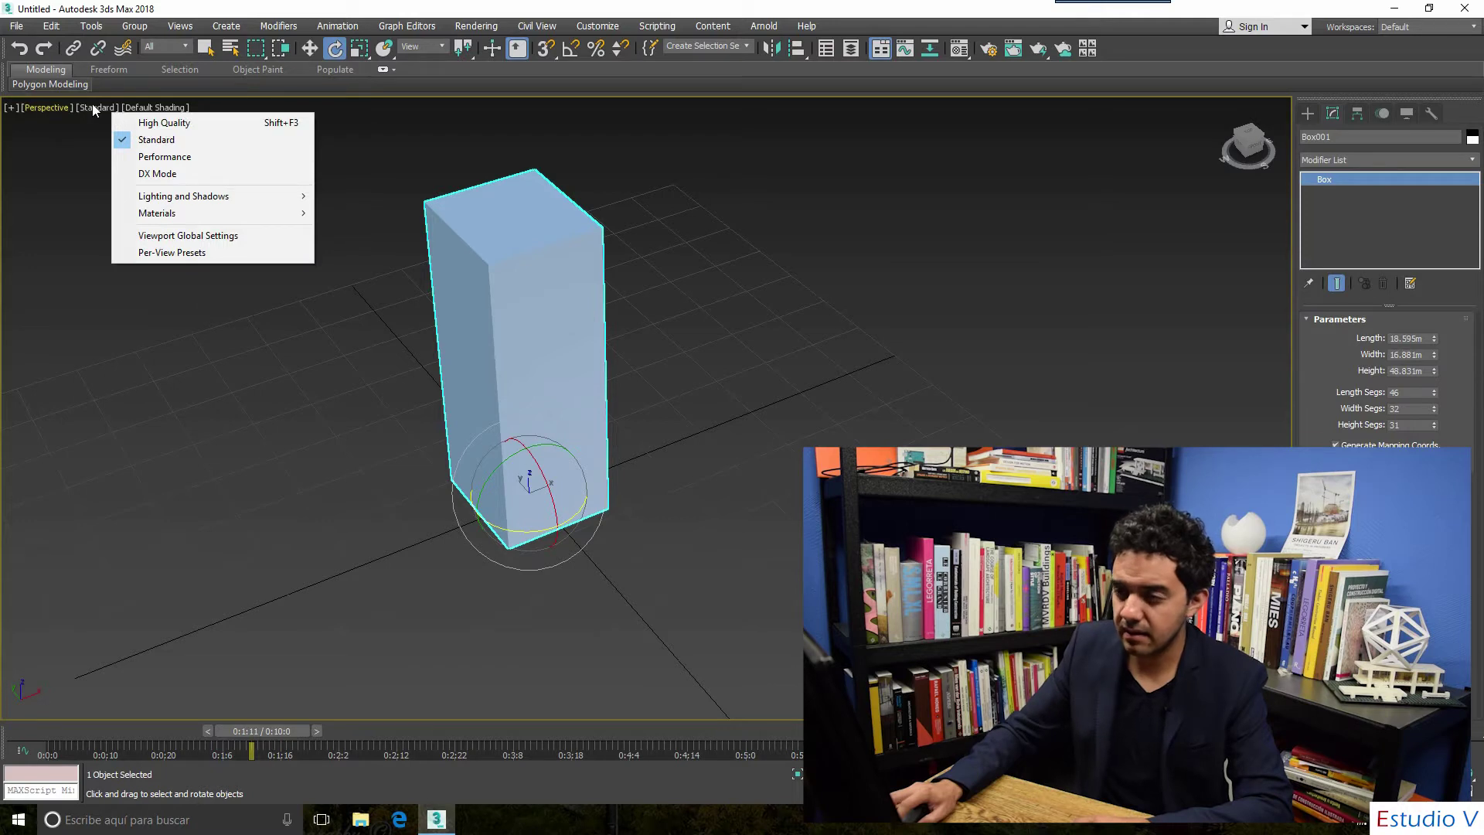
left_click(162, 107)
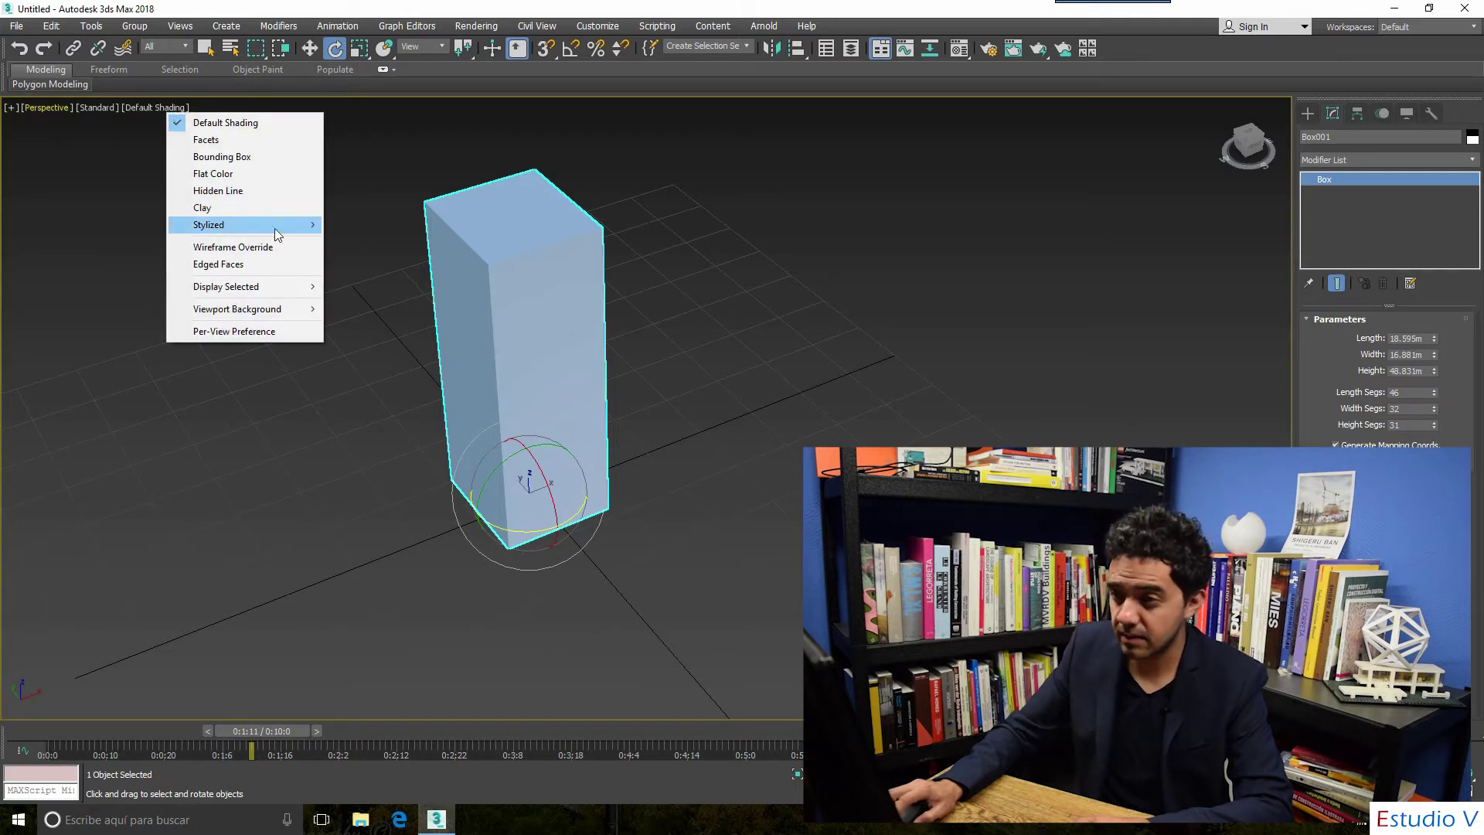
left_click(267, 263)
scroll(566, 319, "up", 3)
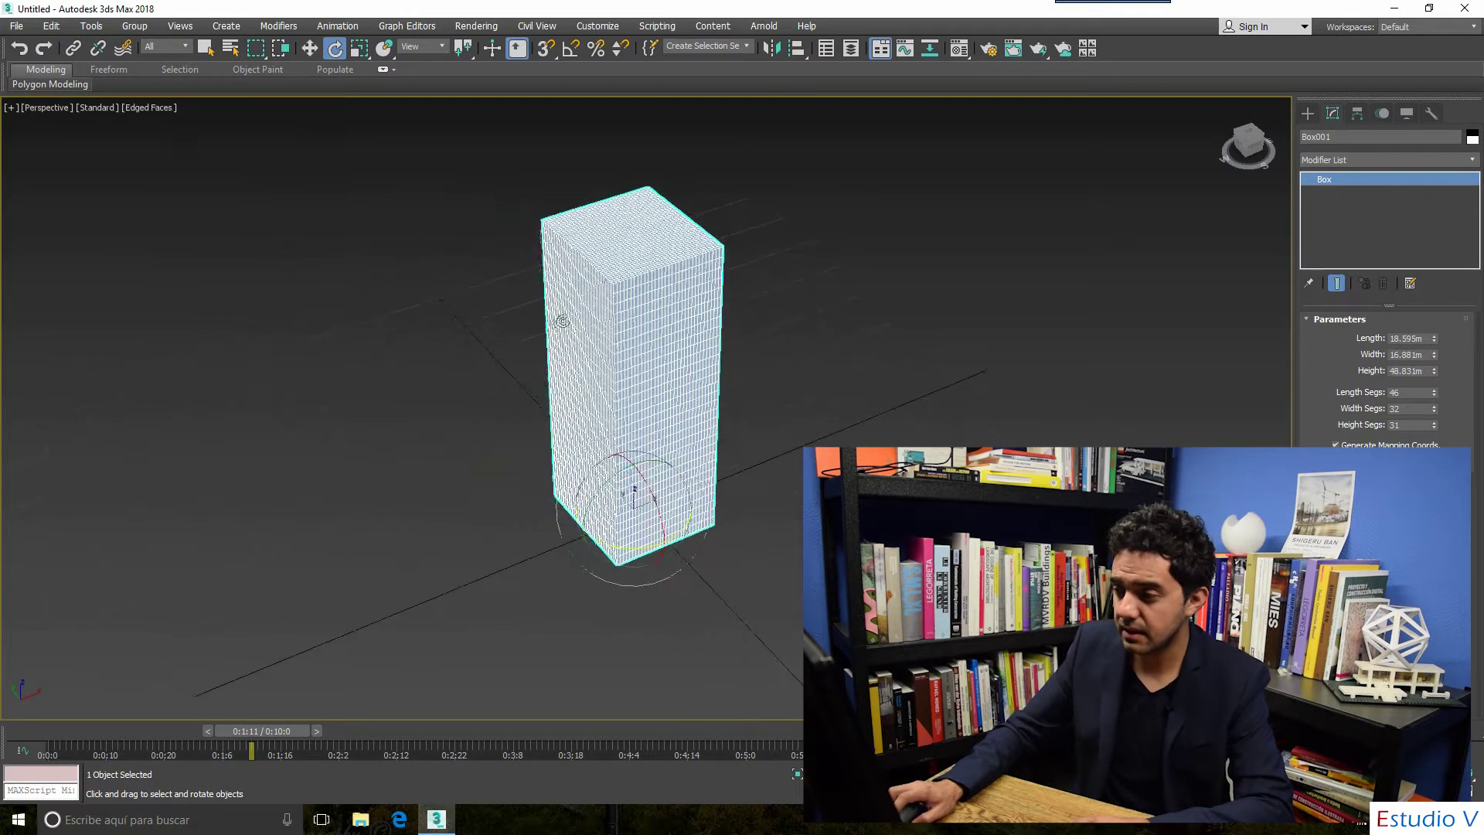
scroll(565, 319, "up", 3)
scroll(565, 319, "up", 1)
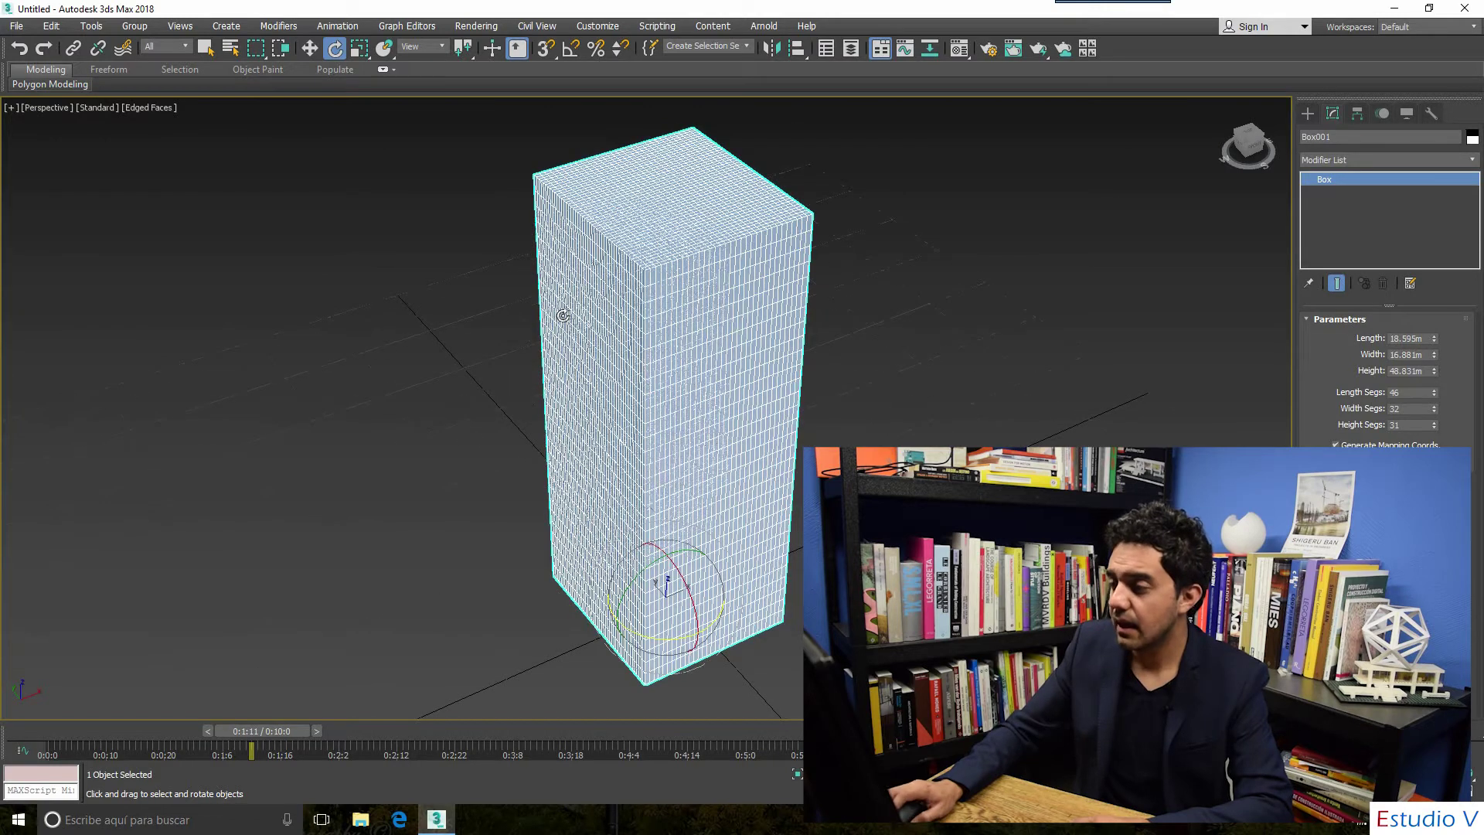
Step: Add a Bend modifier to Box001 with Direction -5.0 and Angle reset to 0.0
left_click(1473, 160)
scroll(1463, 349, "down", 3)
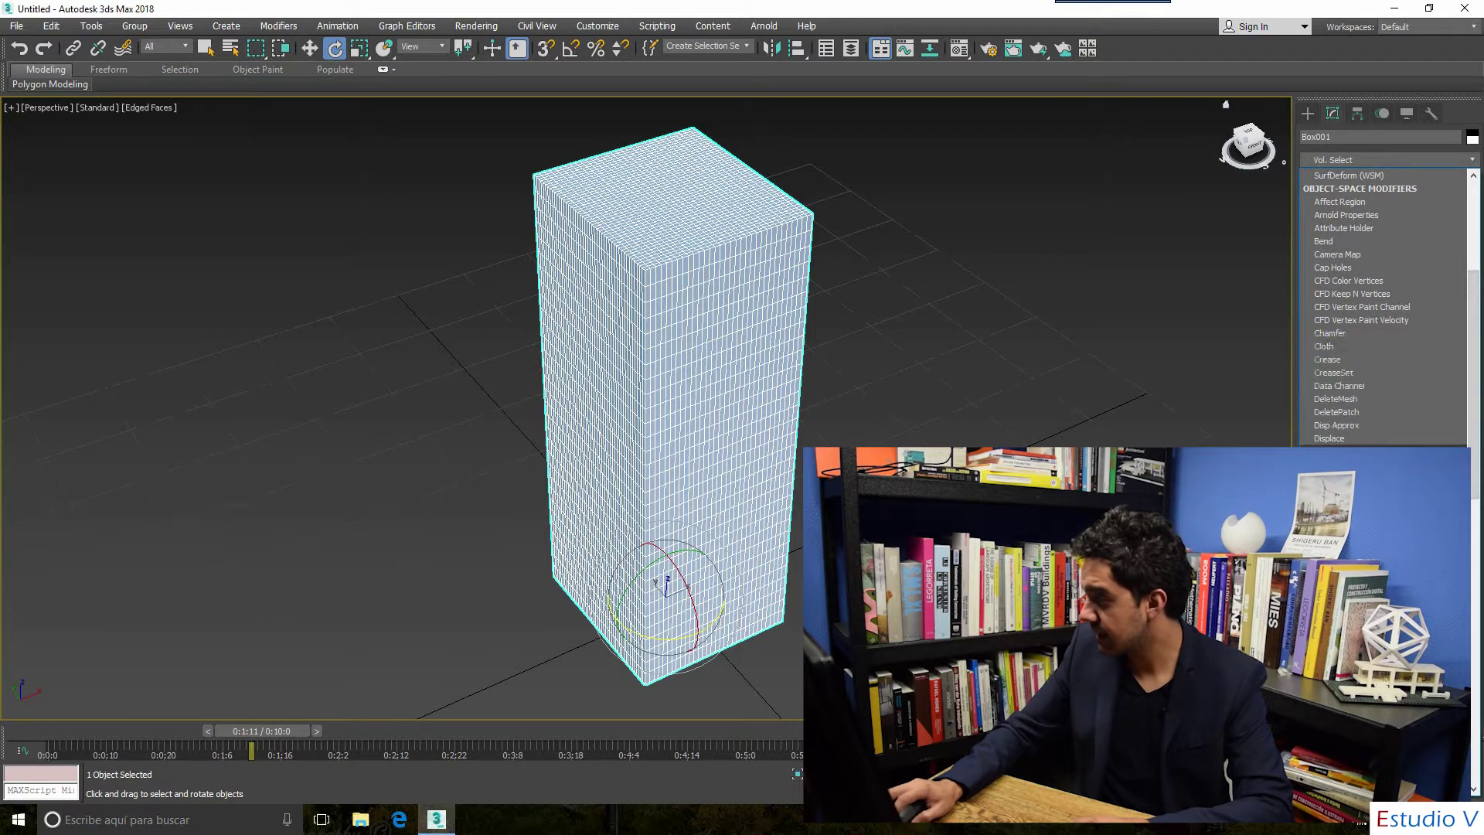
left_click(1370, 241)
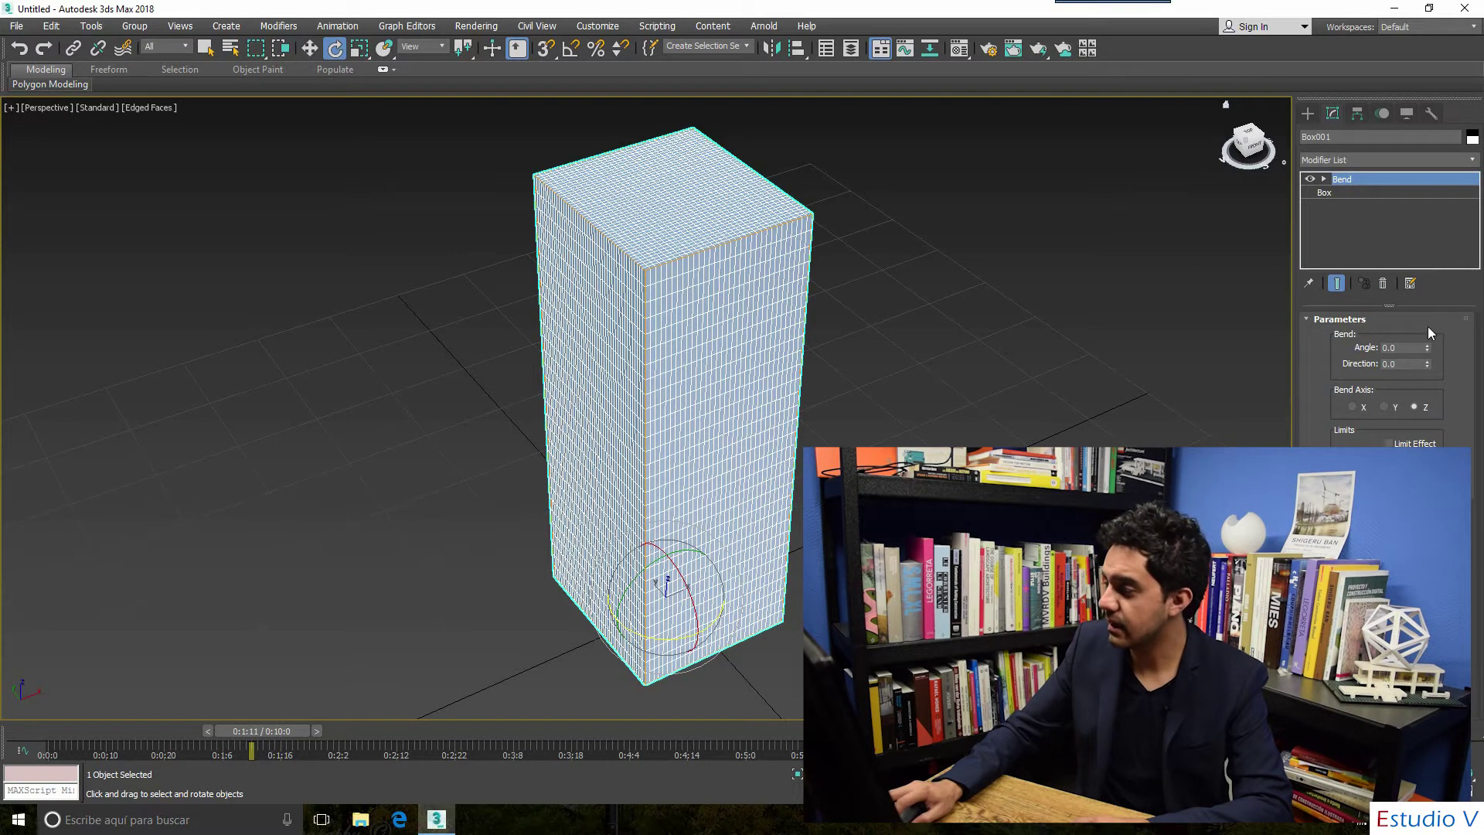
left_click_drag(1427, 366, 1451, 316)
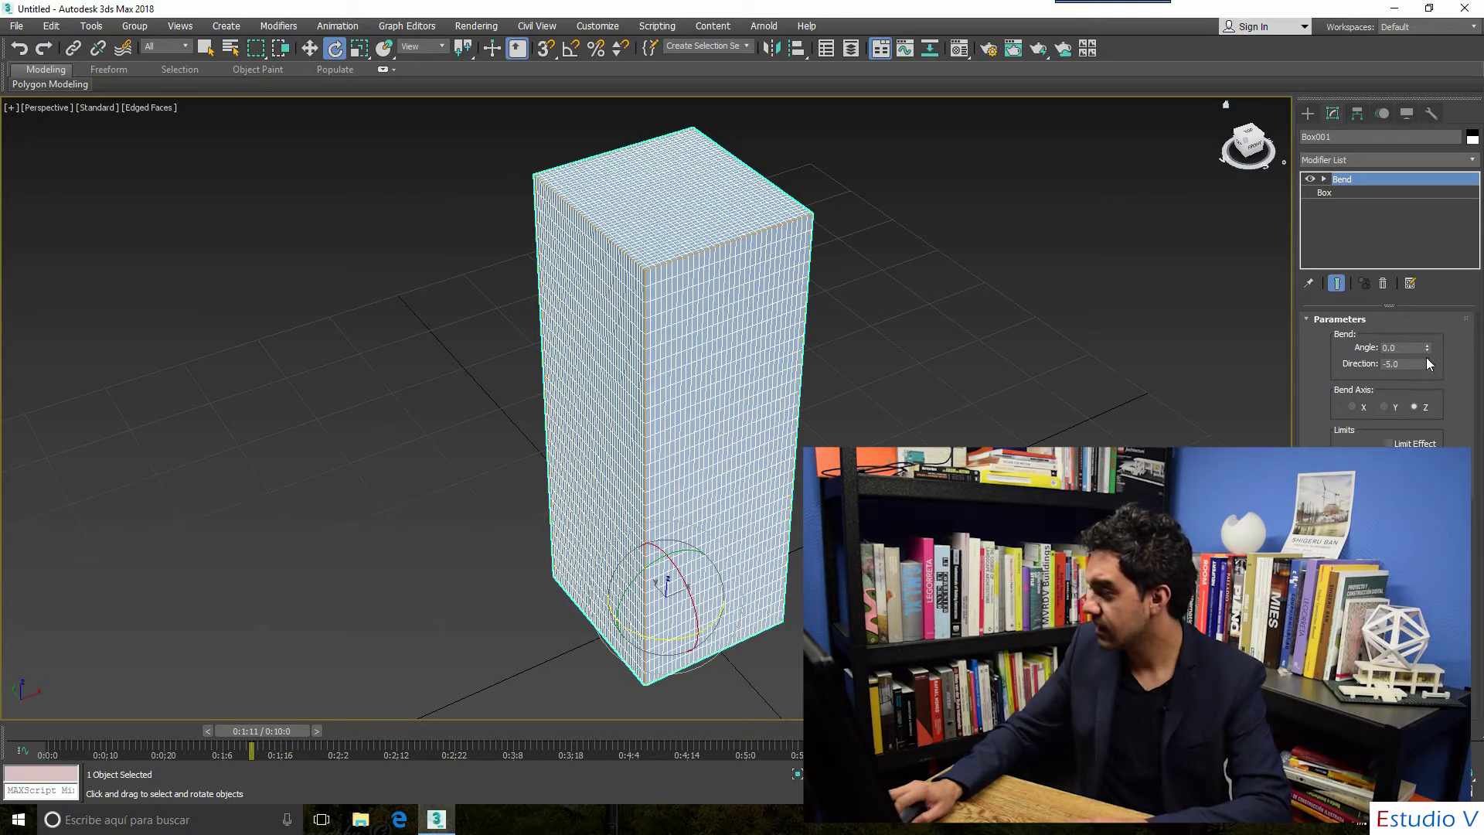
mouse_move(1427, 348)
left_mouse_down()
mouse_move(1450, 389)
mouse_move(1444, 363)
mouse_move(1430, 371)
mouse_move(1477, 514)
mouse_move(1473, 777)
left_mouse_up()
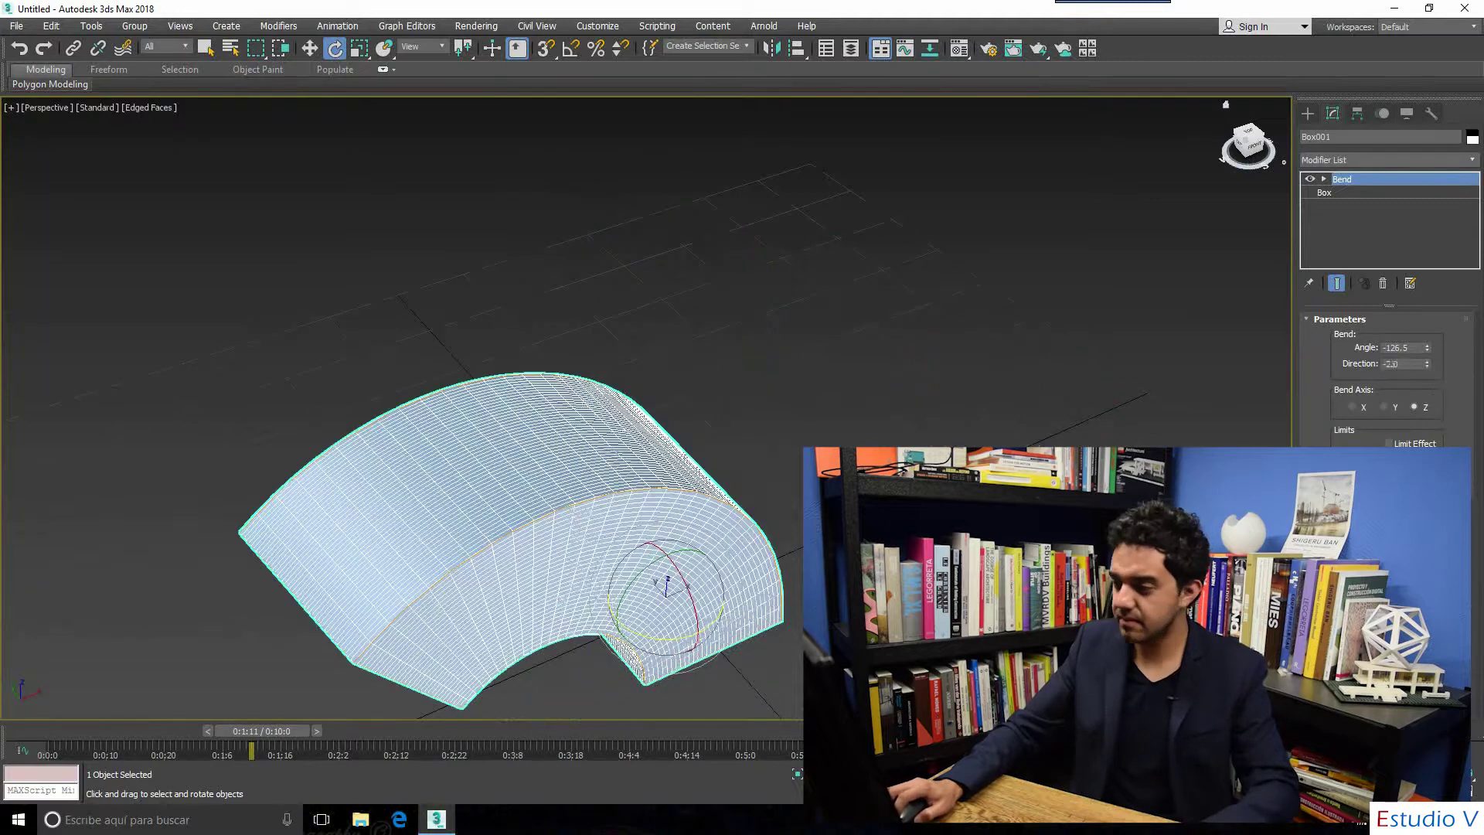
right_click(1427, 348)
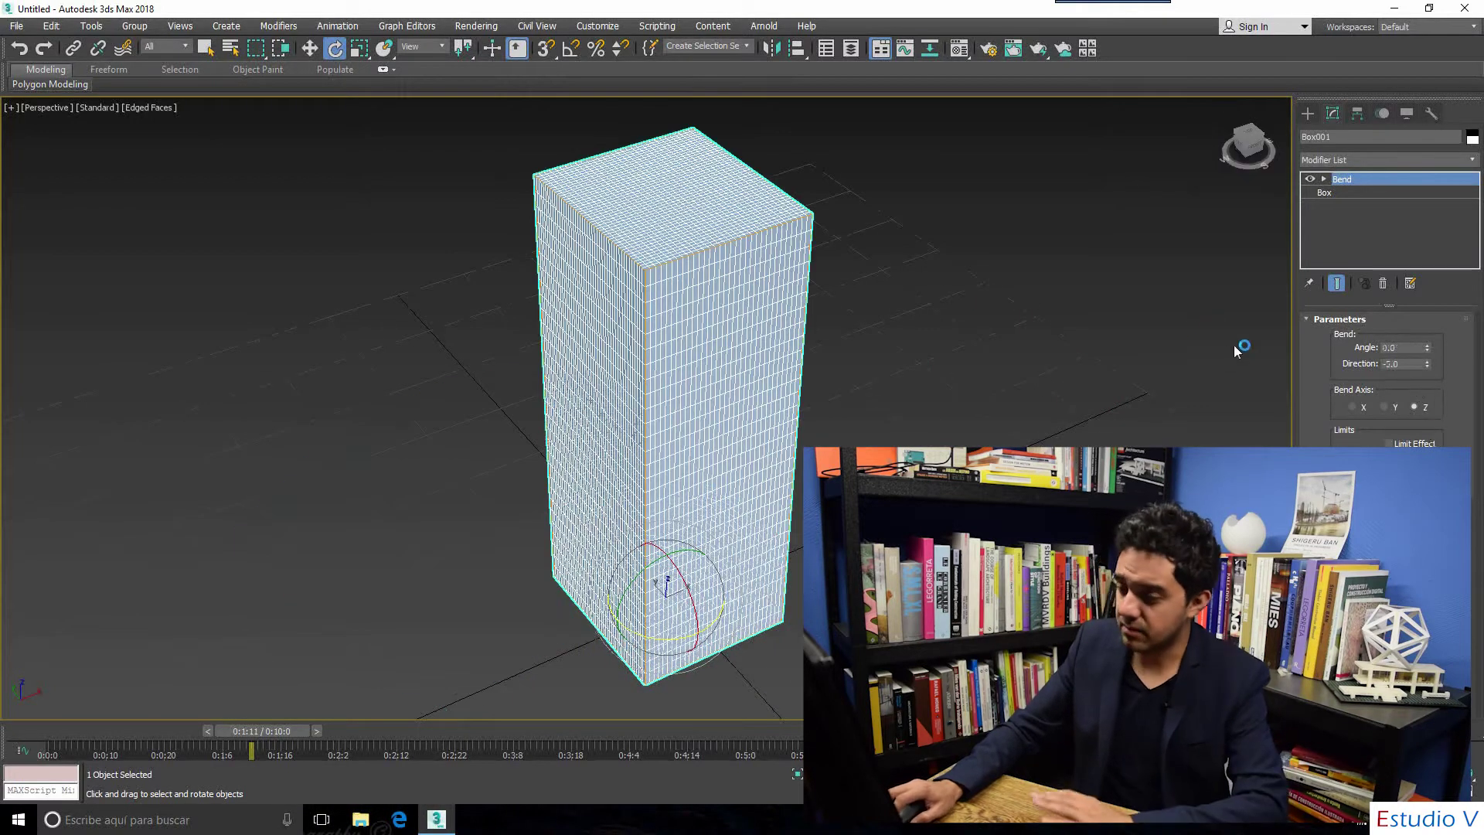
left_click_drag(296, 738, 69, 738)
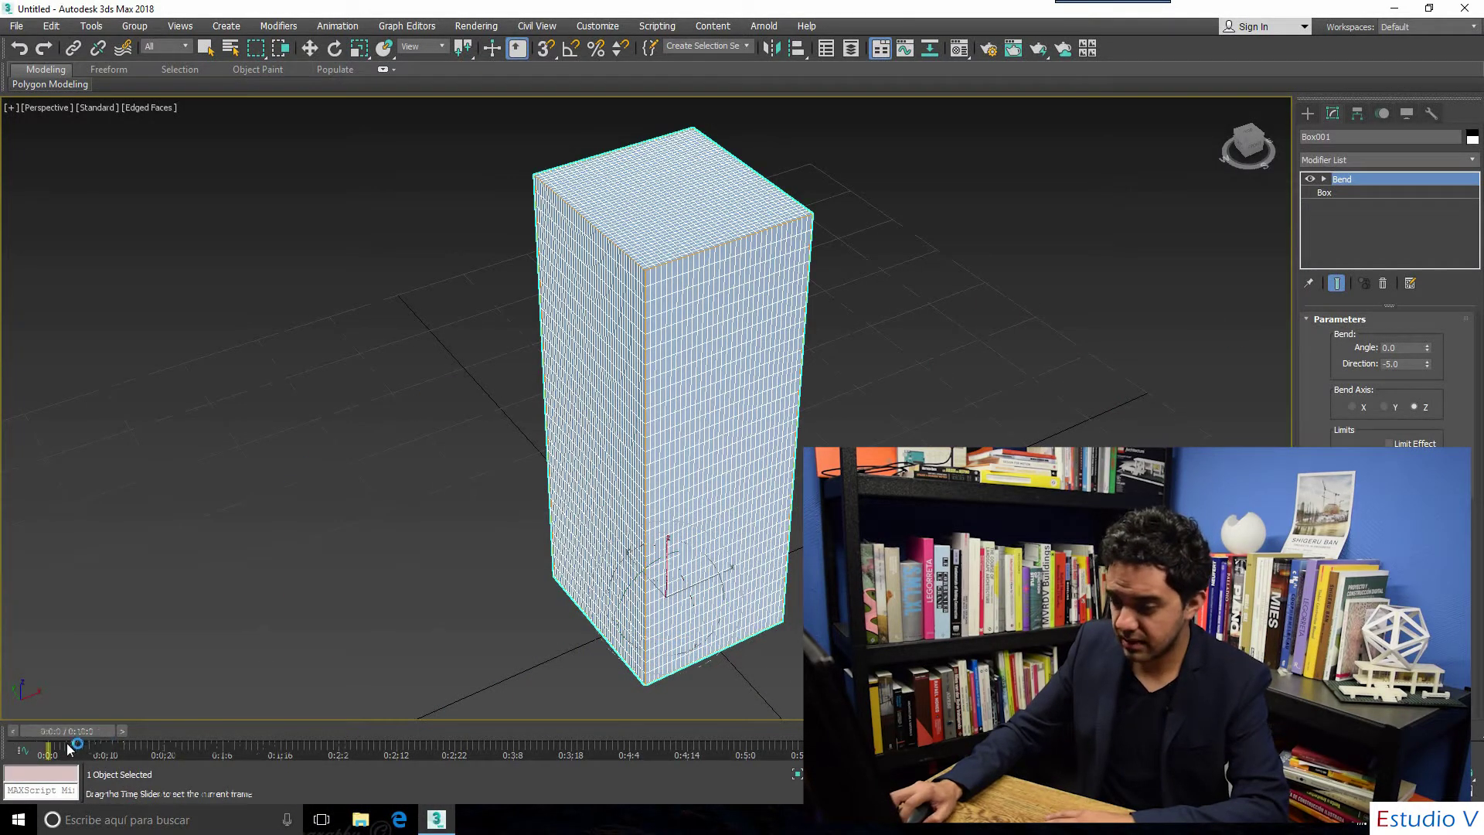
Step: With Auto Key on near the timeline's end, key the Bend Angle at 194.5
key("n")
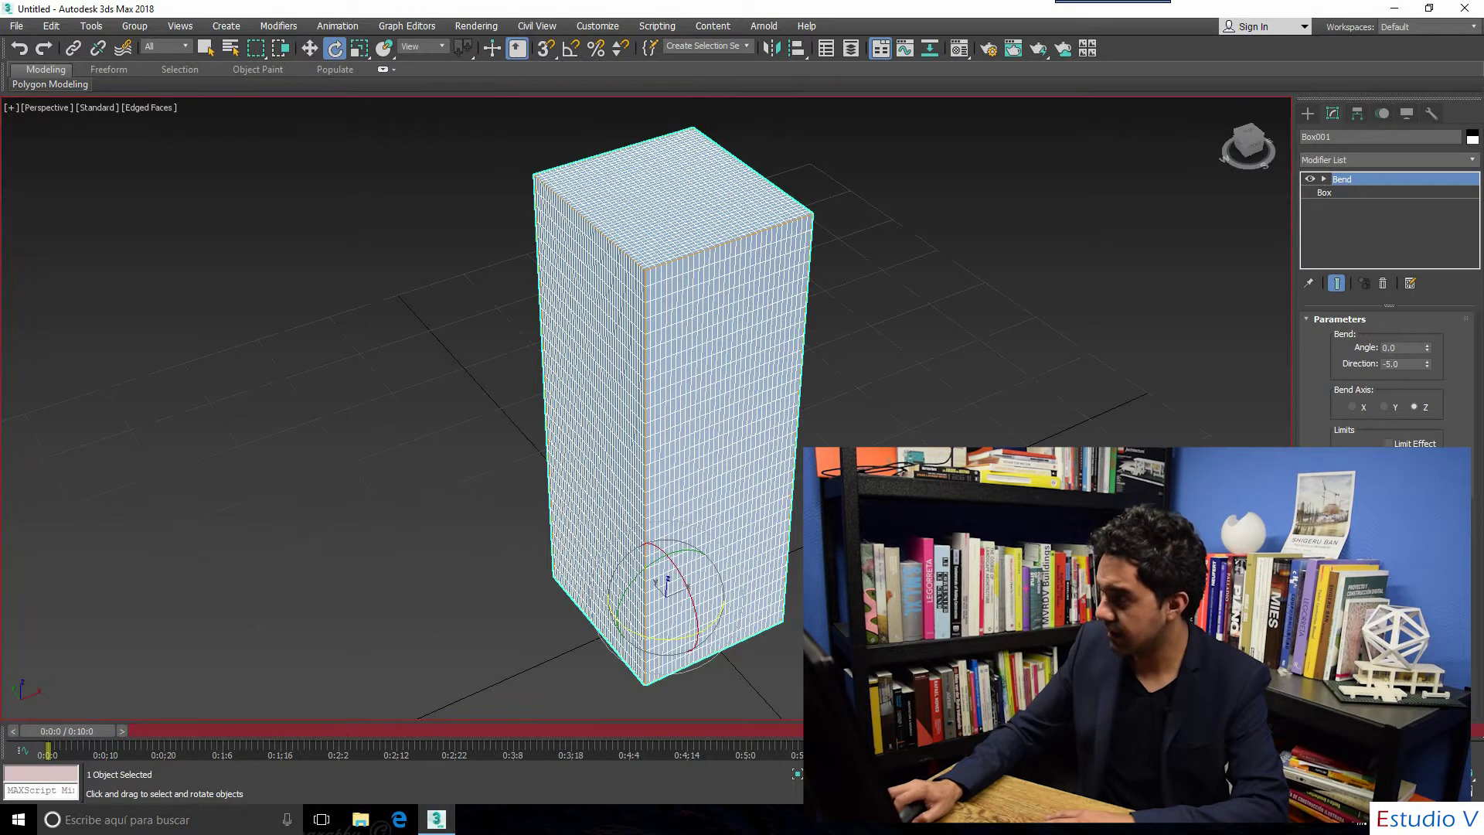
left_click_drag(95, 731, 791, 731)
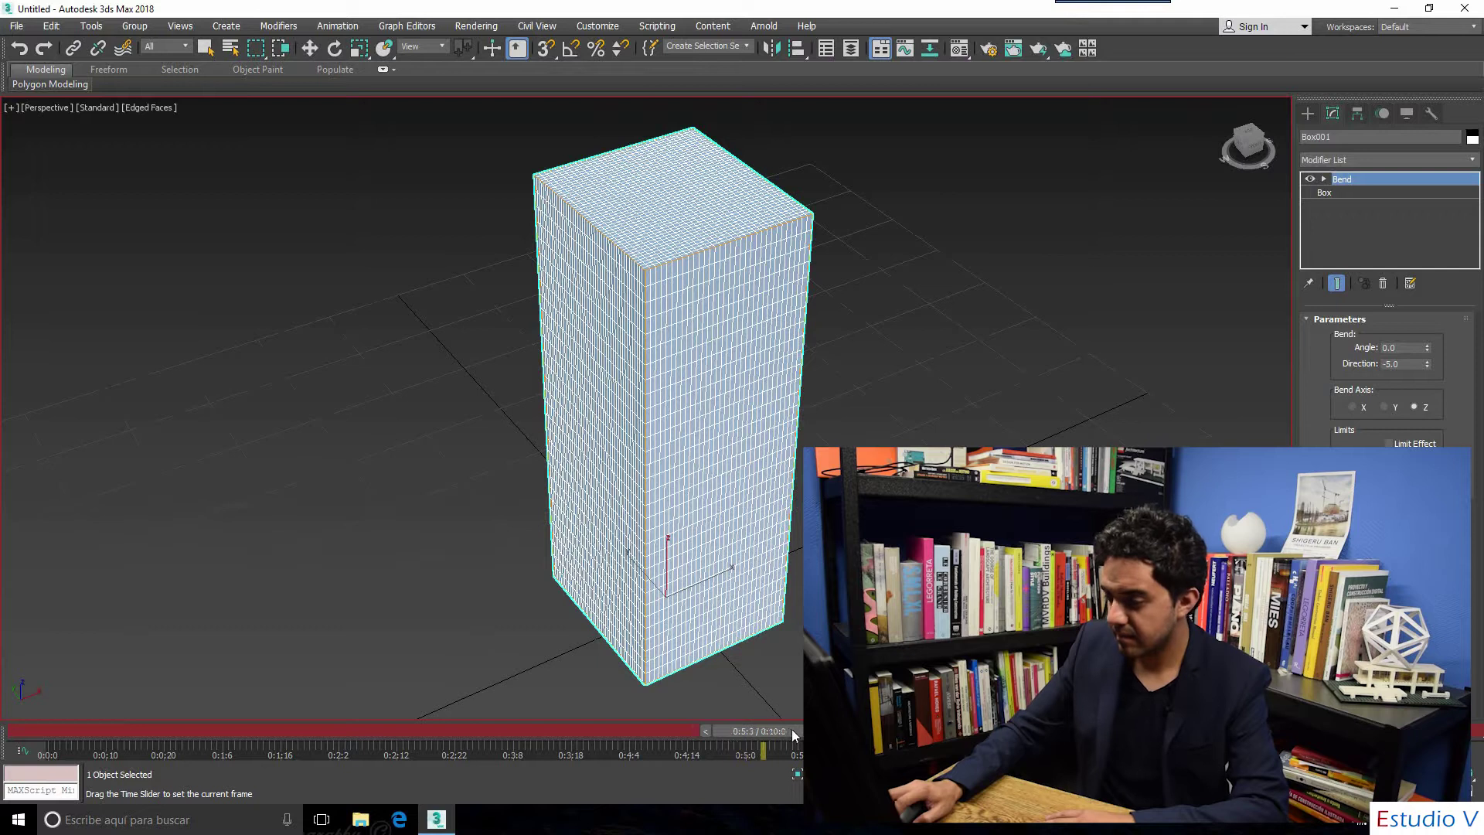
key("e")
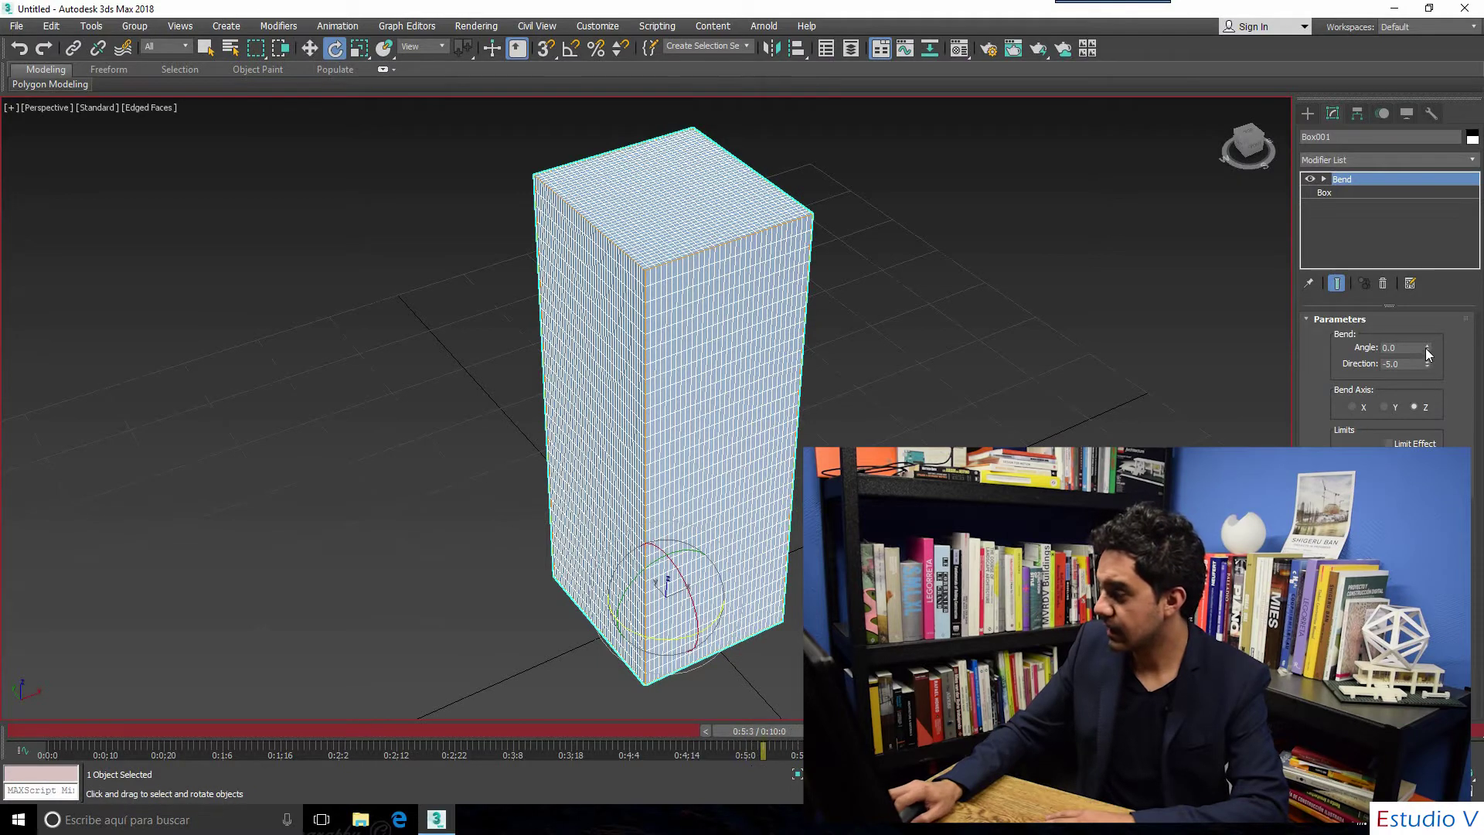
left_click_drag(1427, 364, 1427, 417)
left_click_drag(1427, 347, 1427, 325)
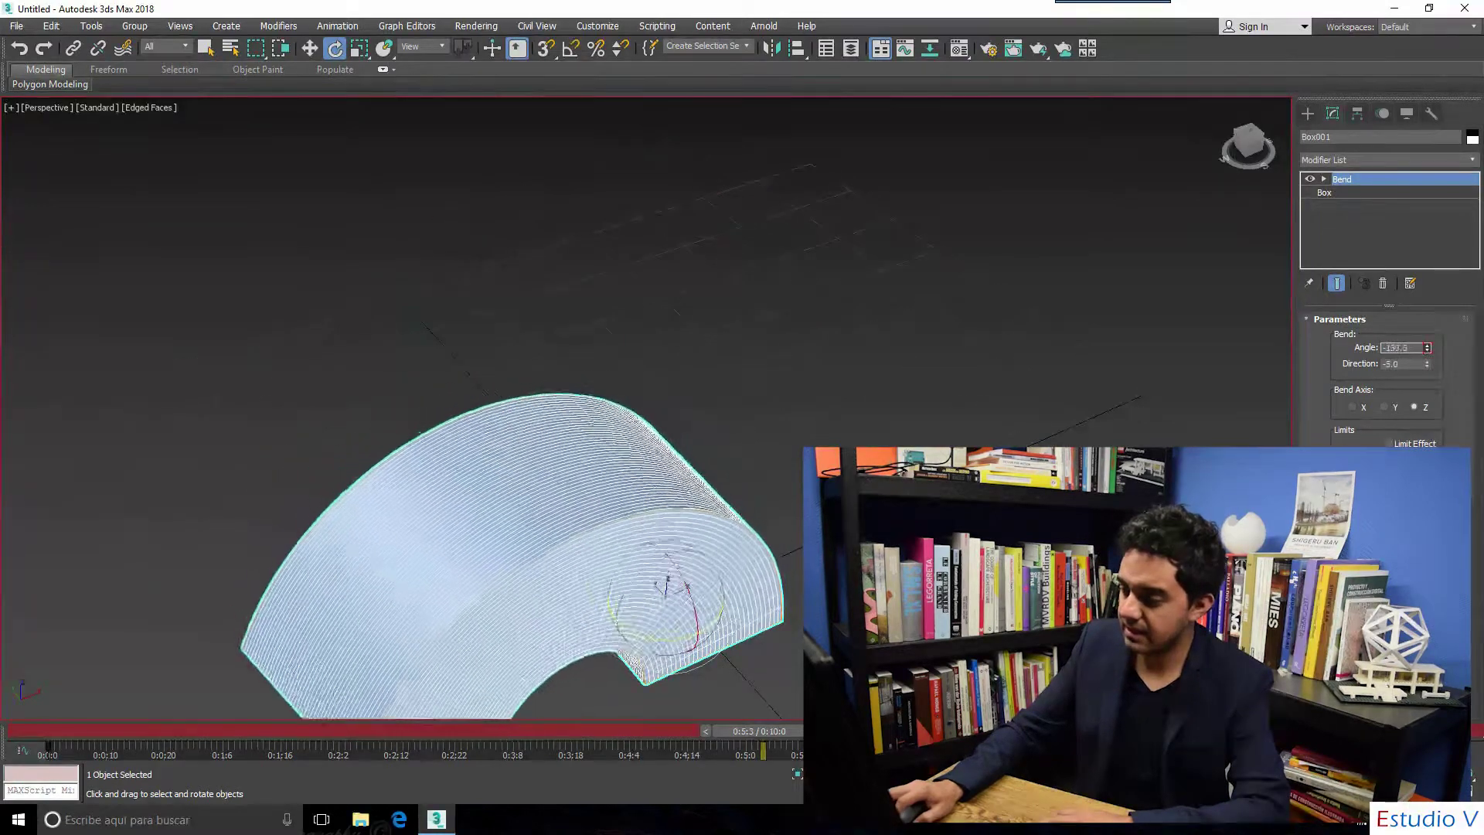
type("-200")
key("q")
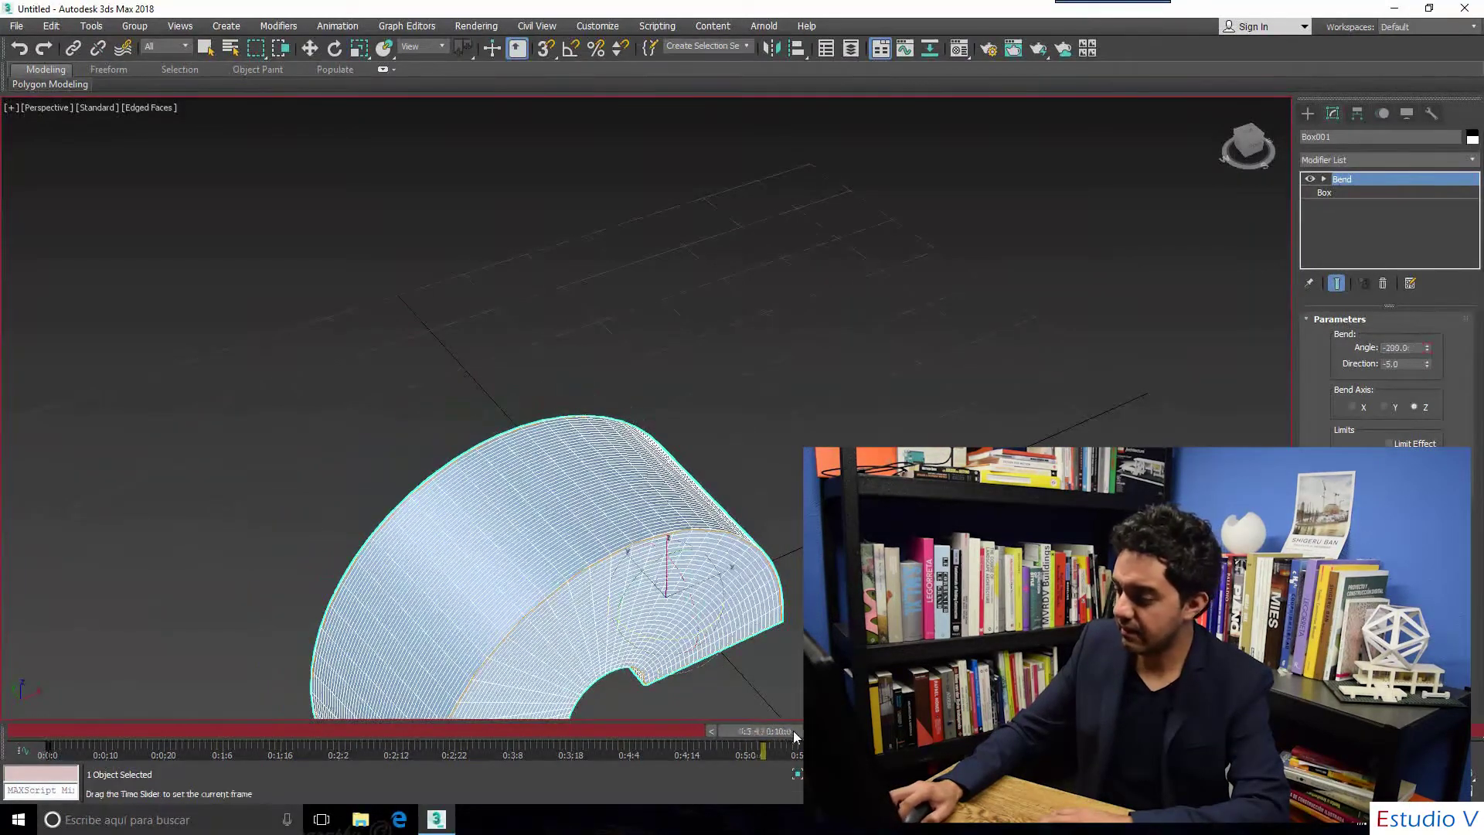
key("e")
mouse_move(1427, 347)
left_mouse_down()
mouse_move(34, 677)
mouse_move(13, 573)
mouse_move(1479, 539)
left_mouse_up()
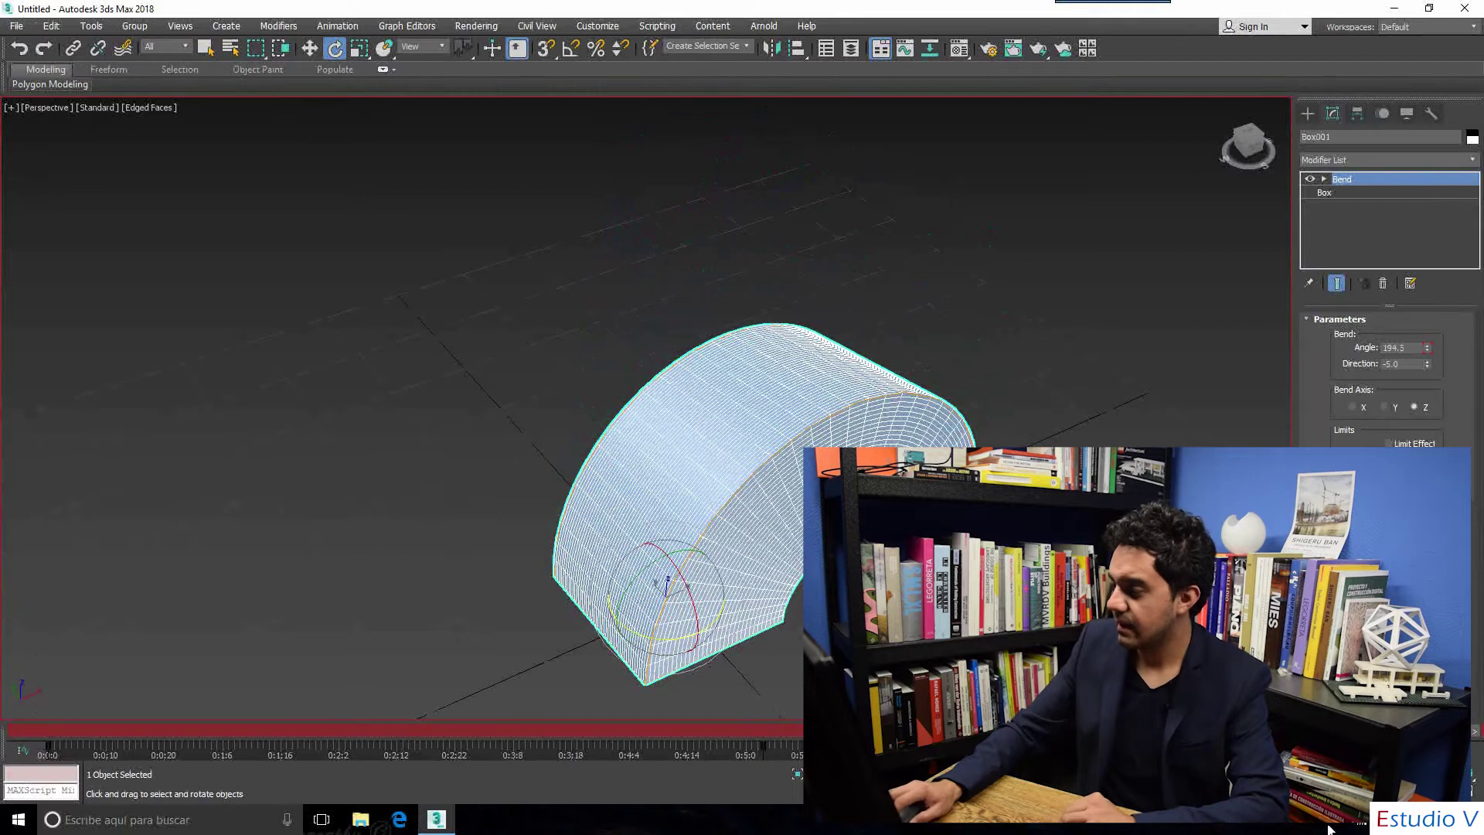
Step: Turn Auto Key off, play and stop the bend animation, then start moving its end key earlier
key("n")
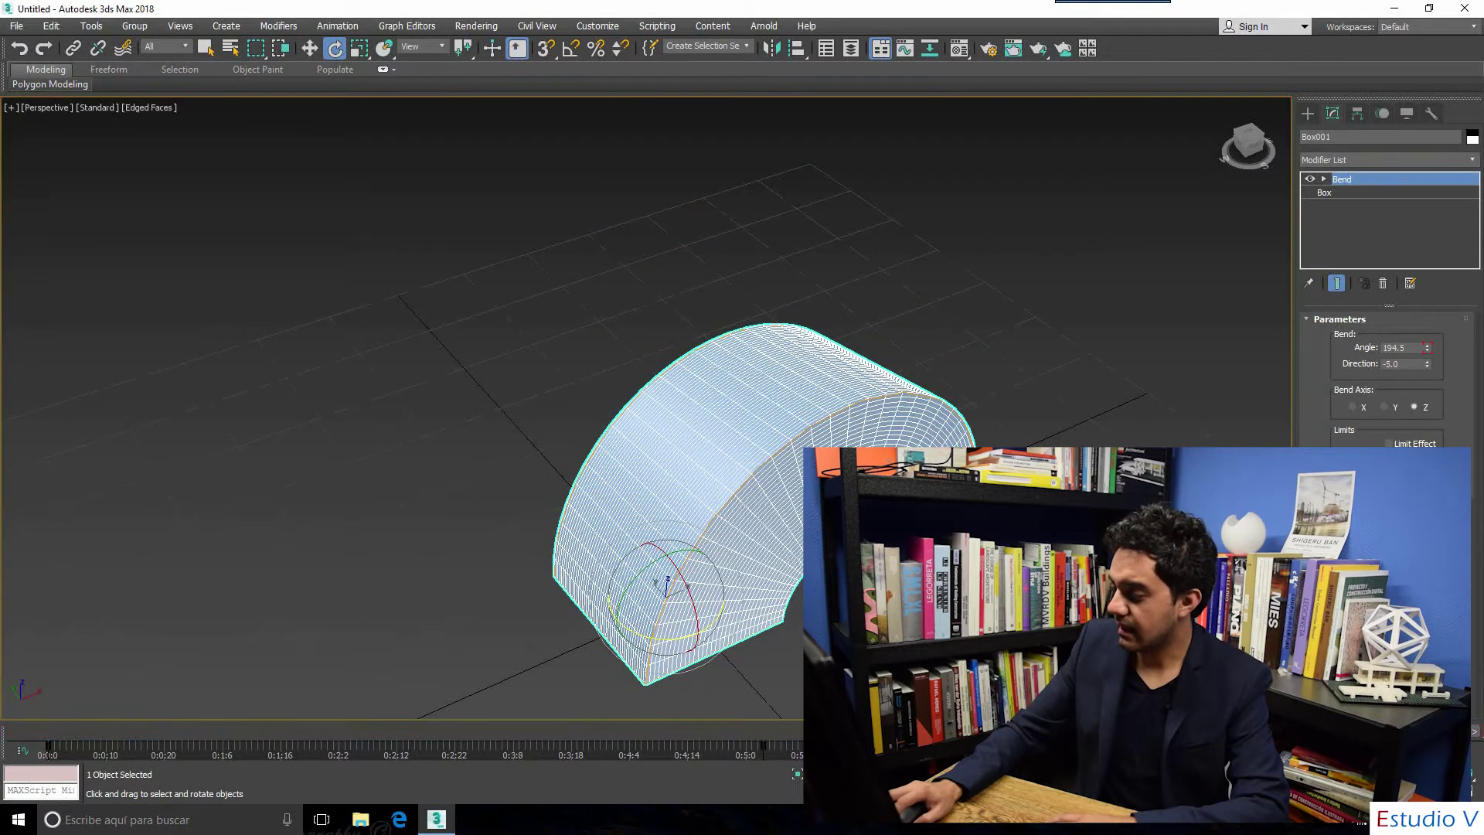
key("slash")
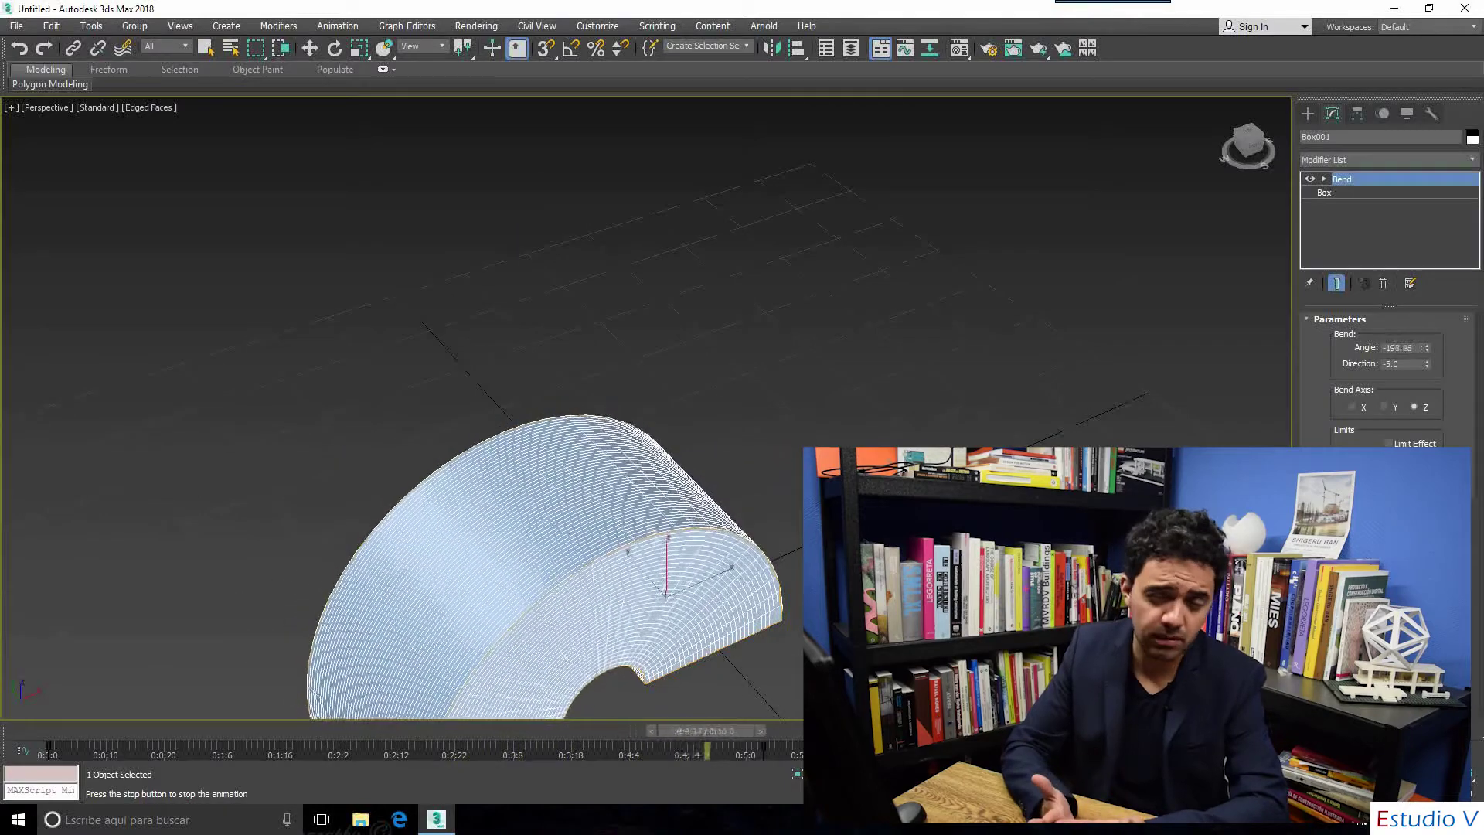
key("e")
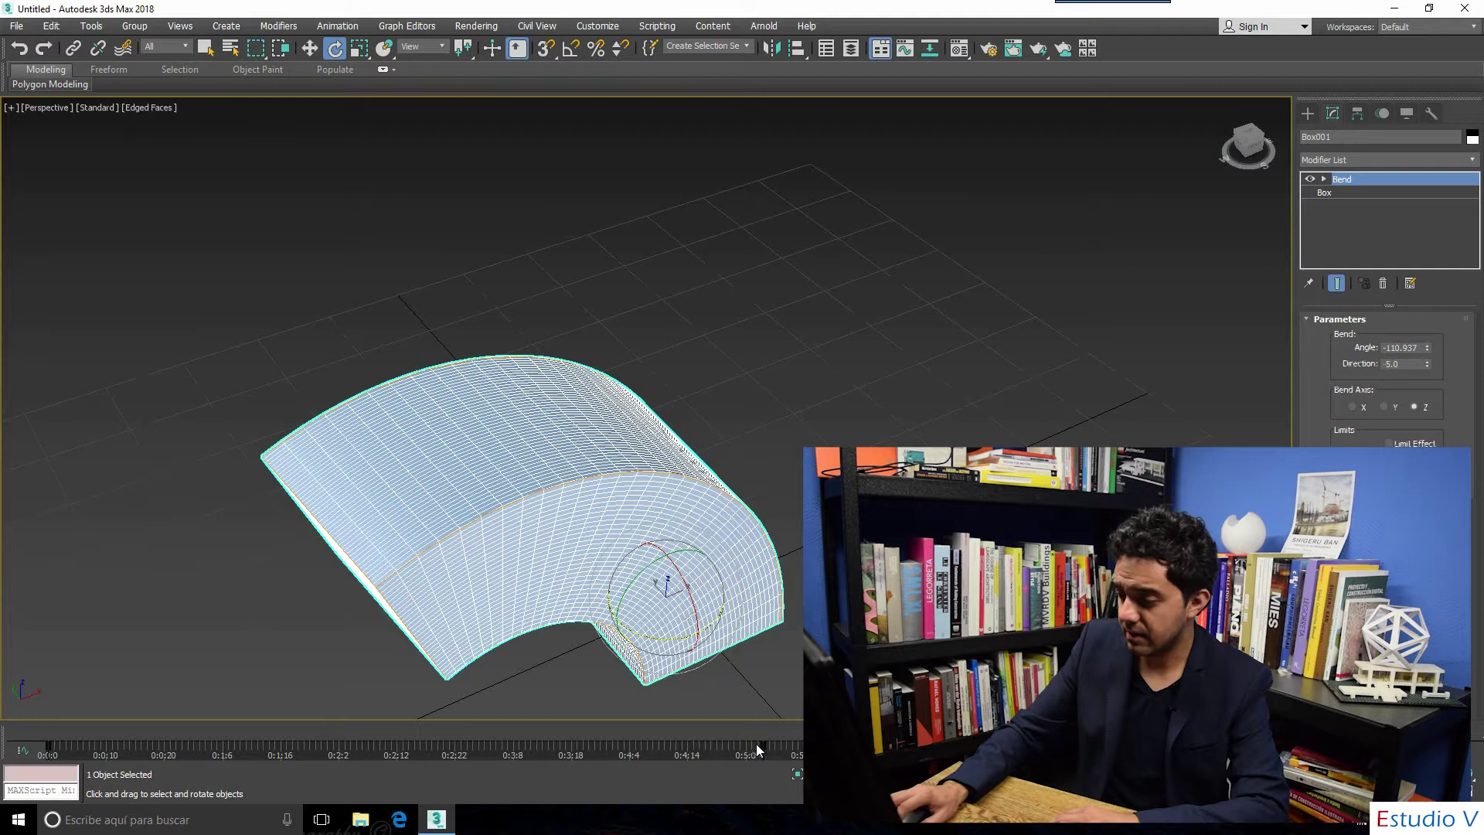
mouse_move(769, 755)
left_mouse_down()
mouse_move(165, 752)
mouse_move(615, 731)
left_mouse_up()
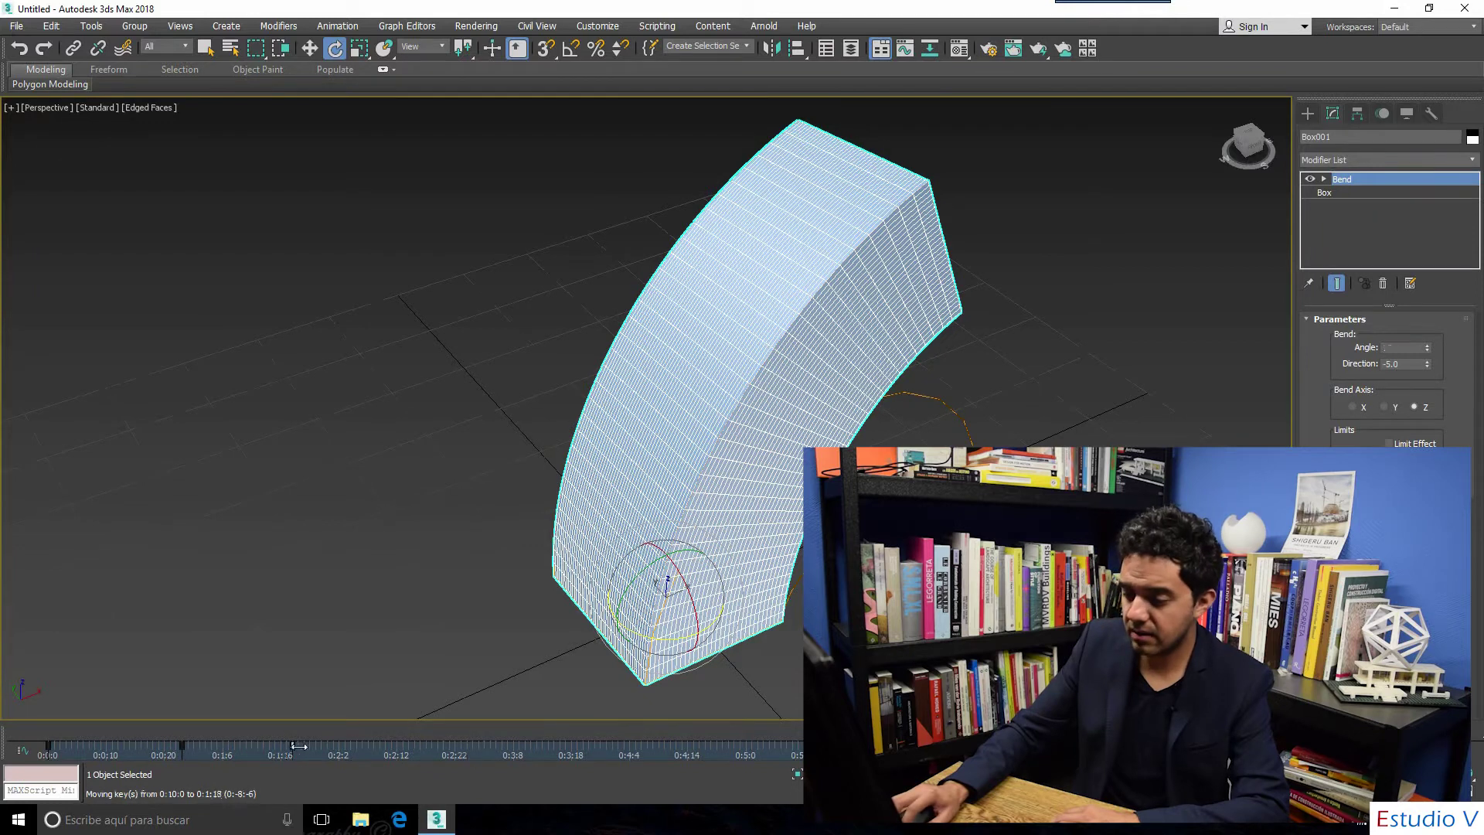
Step: Move the end keyframe to about 0:1:18, replay from the start, then re-enable Auto Key
left_click_drag(298, 746, 309, 747)
key("Home")
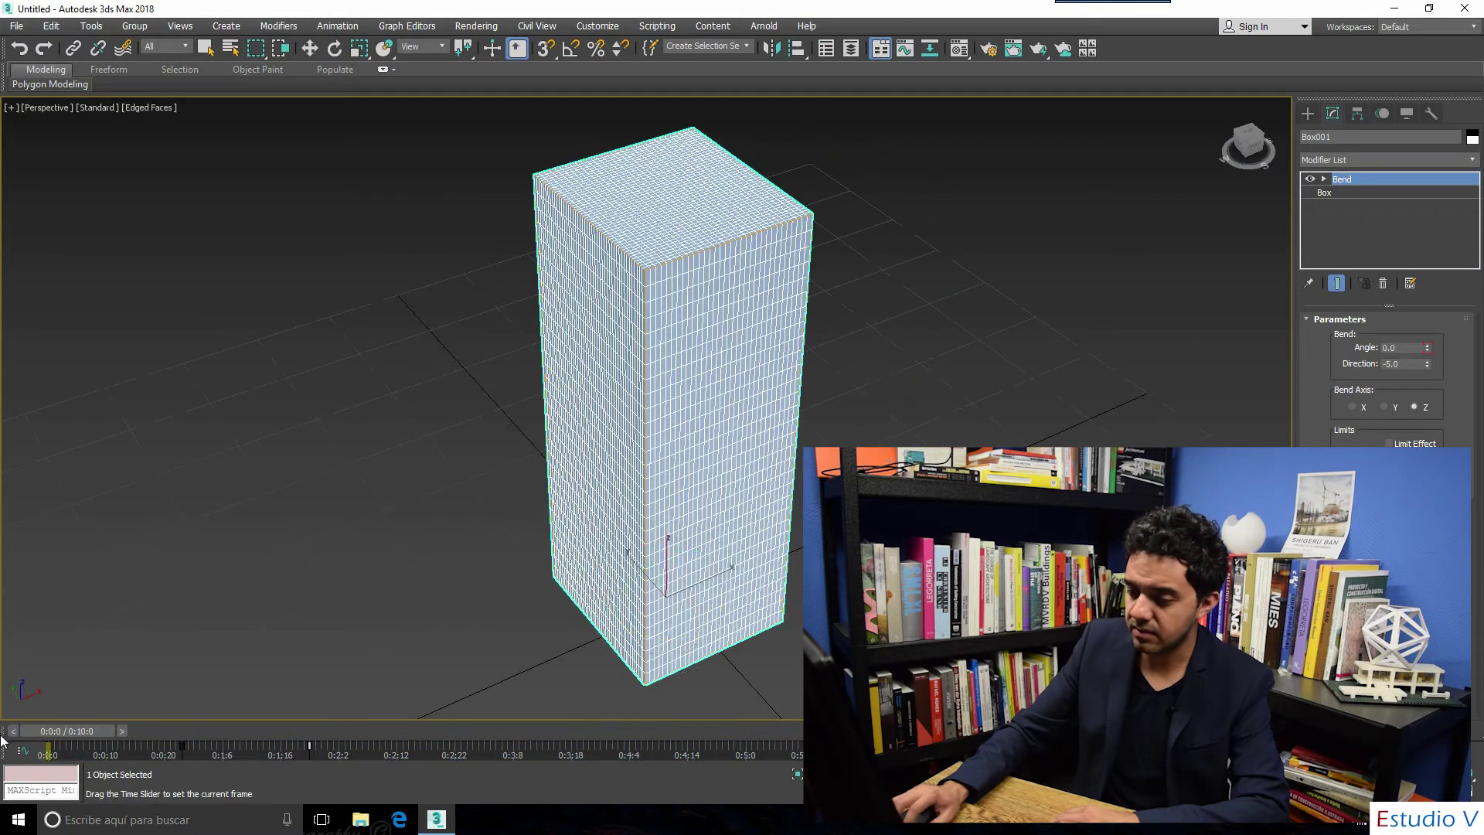
key("slash")
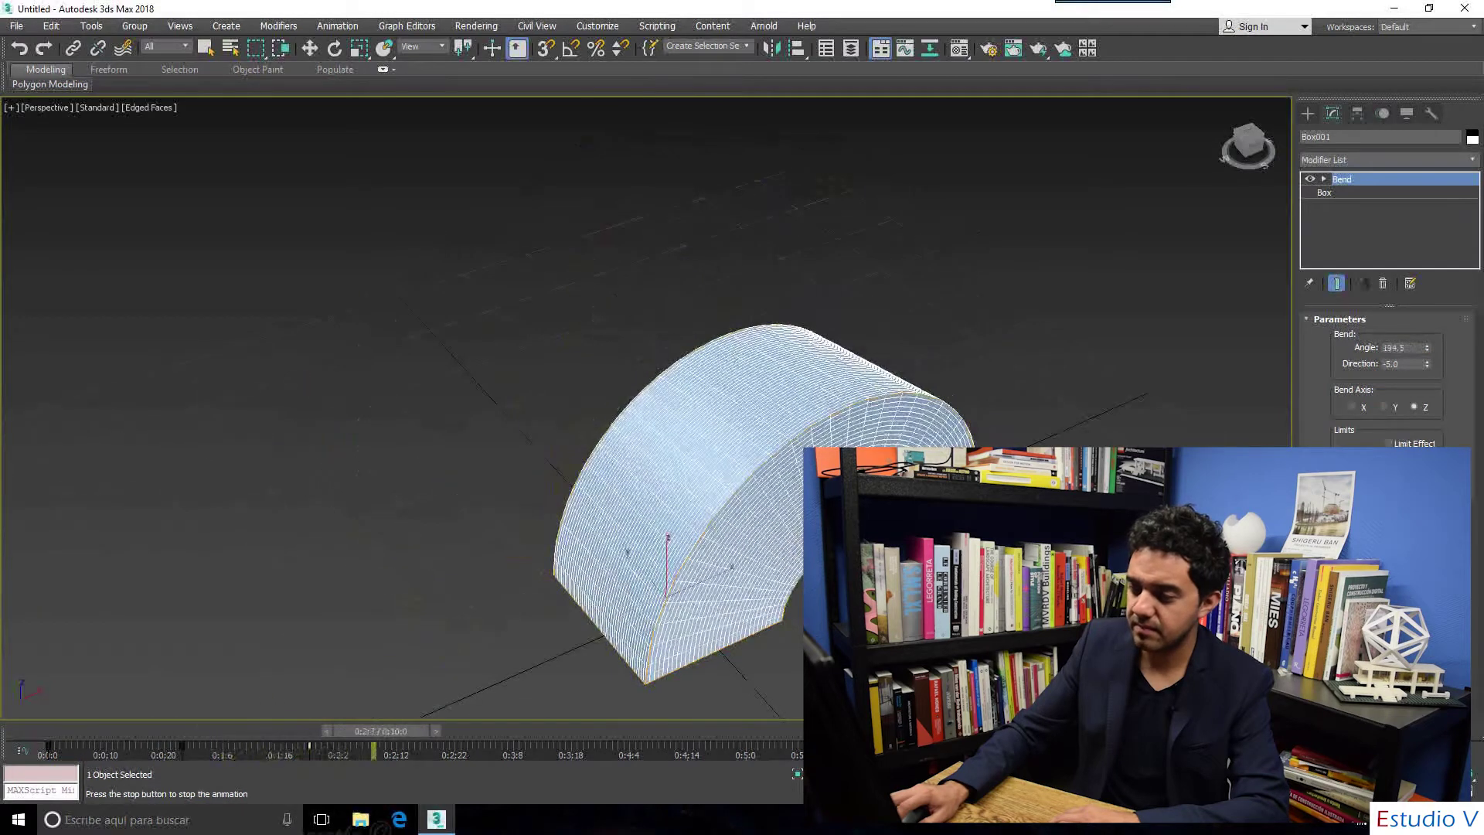
key("slash")
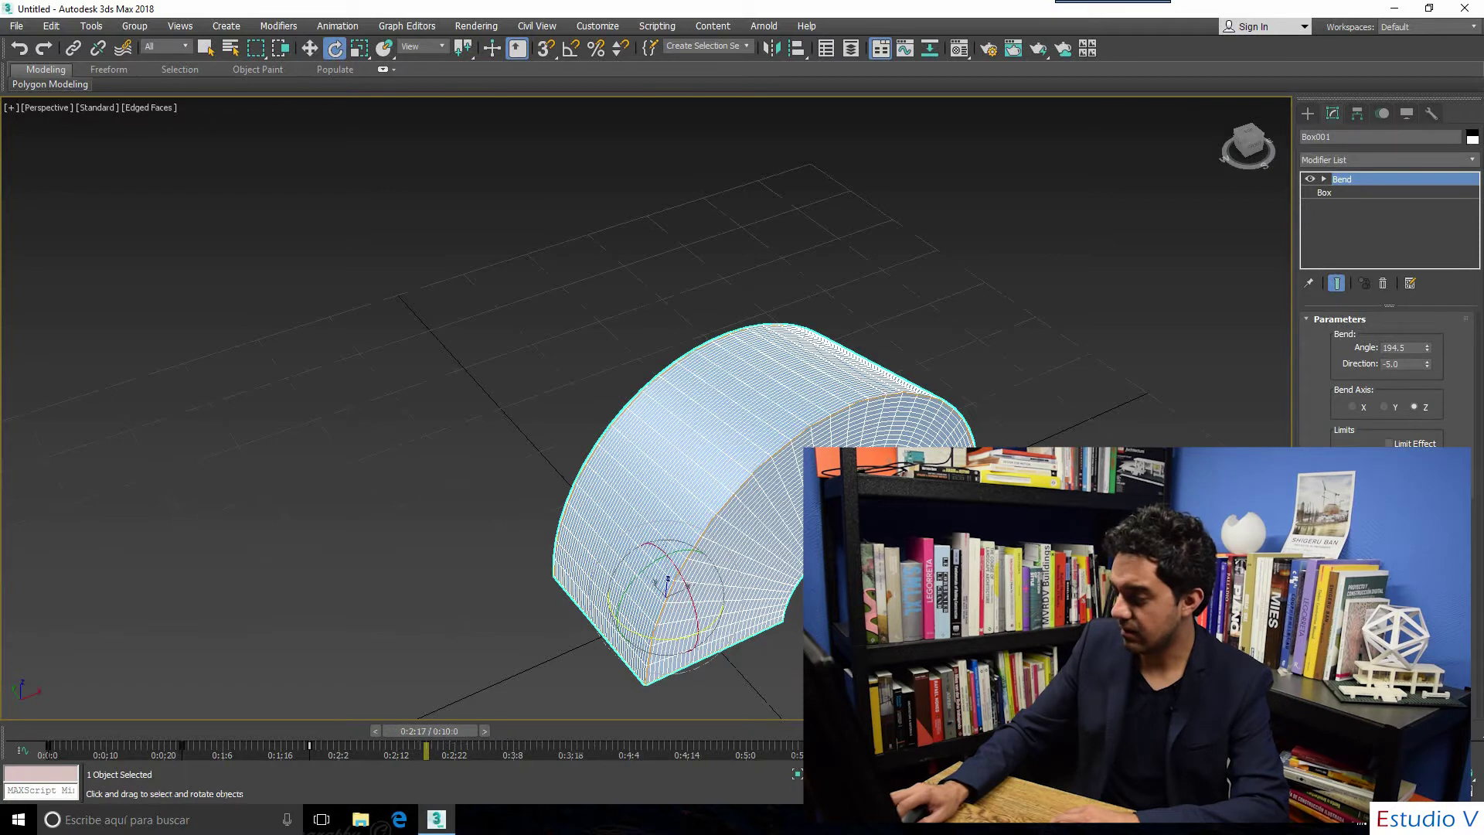
key("n")
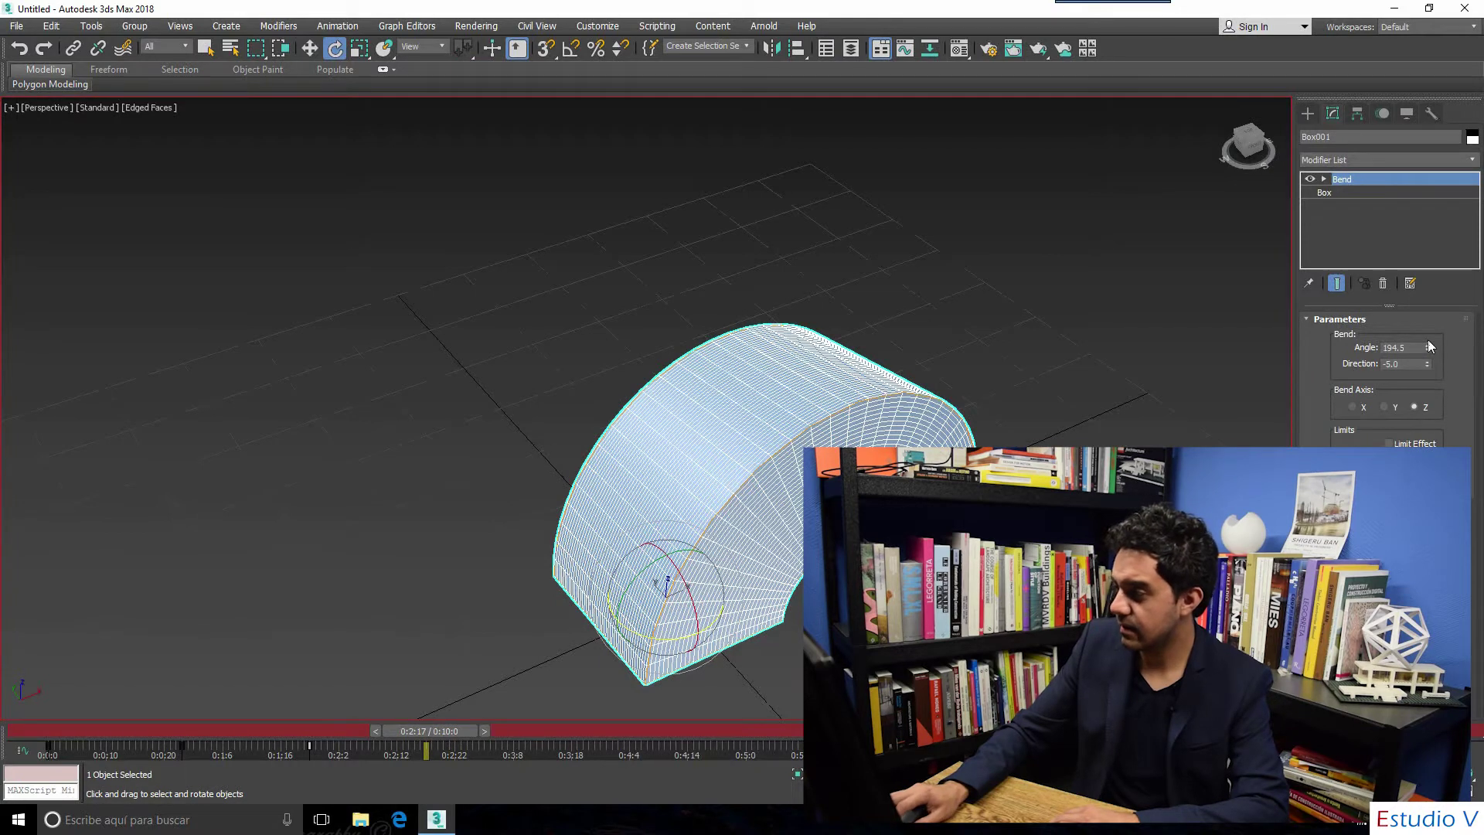
Step: Key the Bend Angle at -144.5, then 139.0 at 0:4:3 and -155.0 at 0:5:0
left_click_drag(1427, 349, 1306, 84)
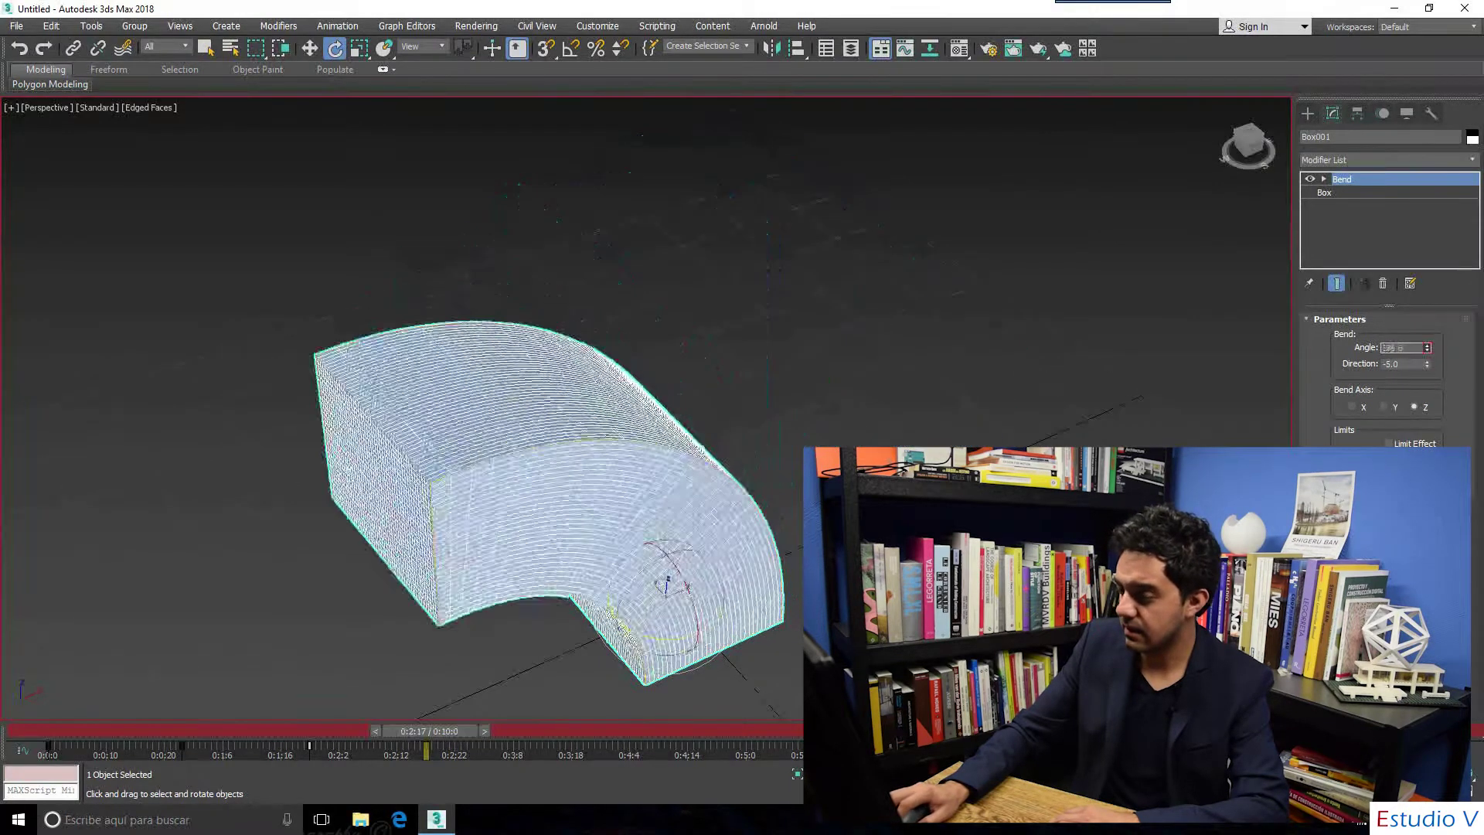
left_click_drag(447, 731, 623, 732)
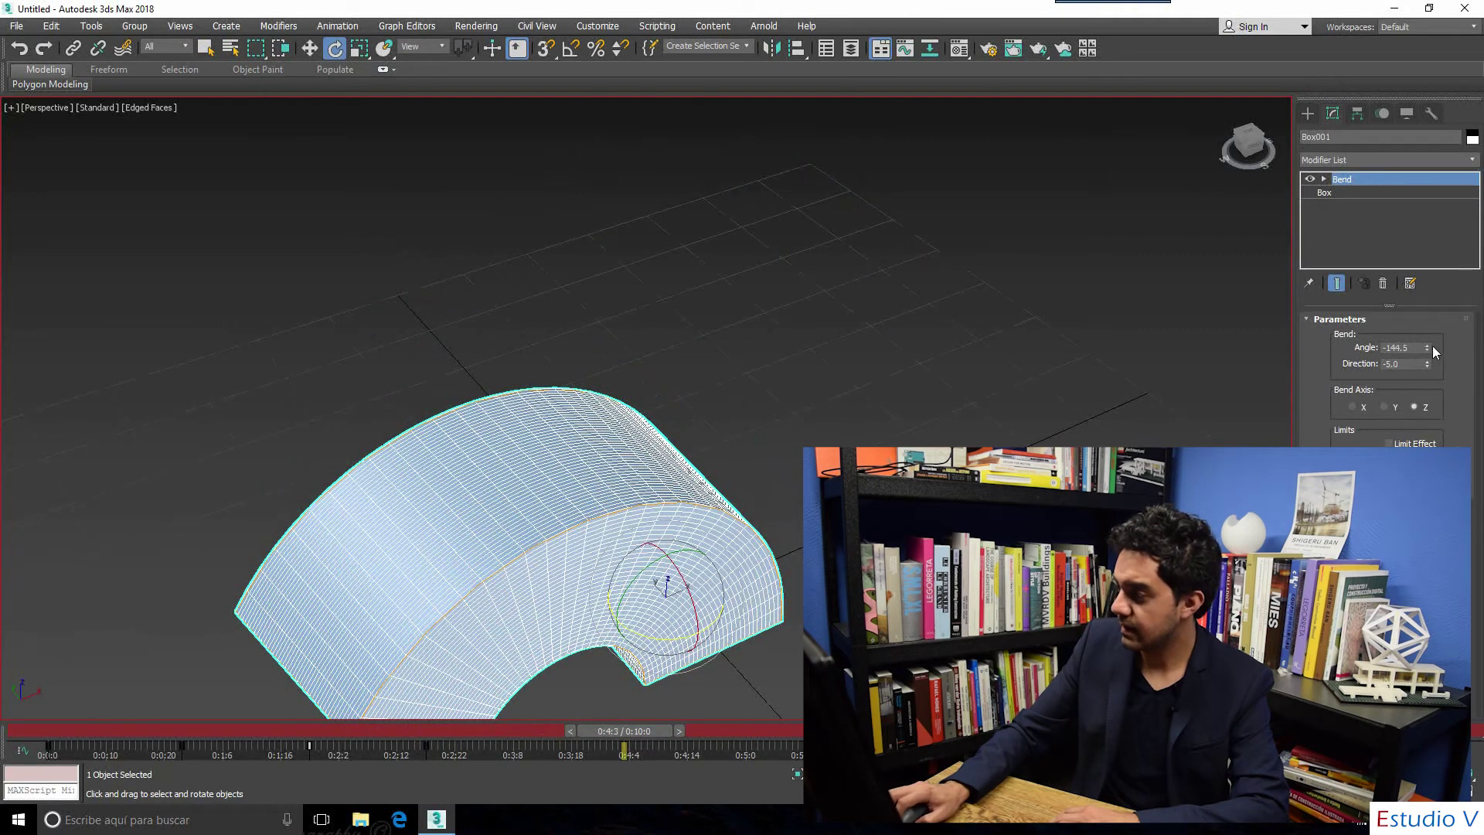
left_click_drag(1427, 348, 489, 821)
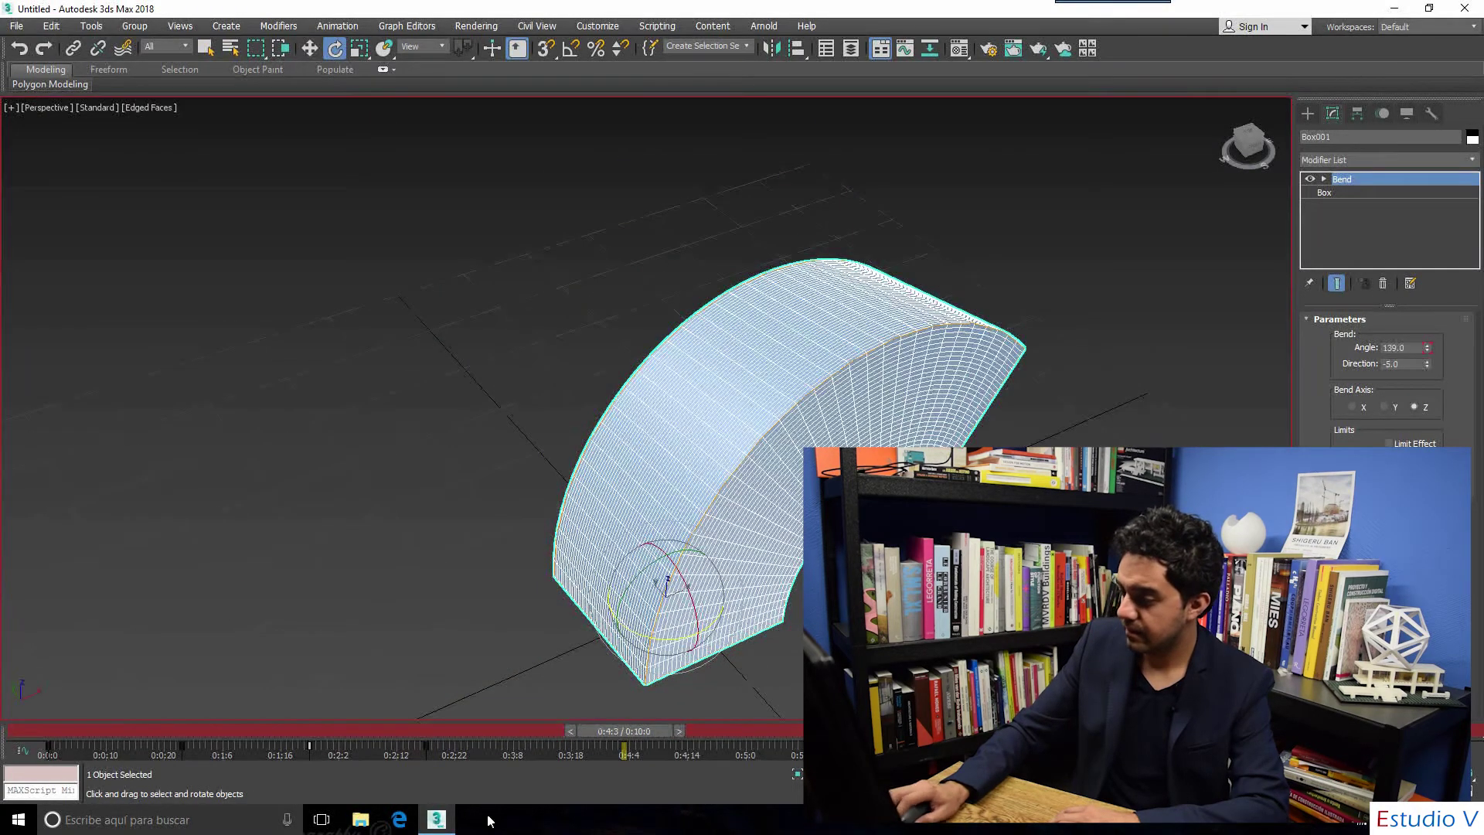
left_click_drag(651, 739, 777, 735)
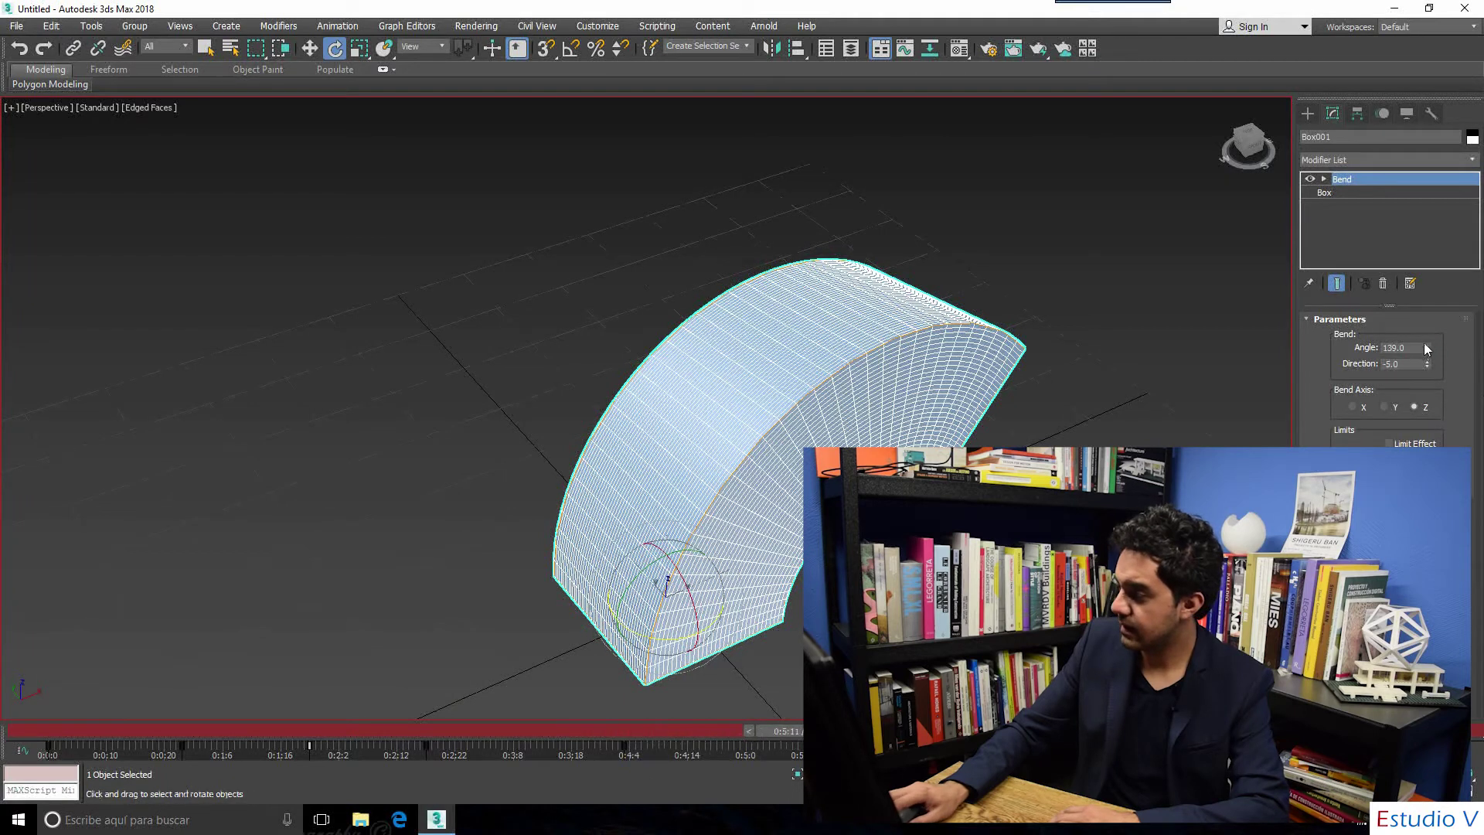
left_click_drag(1431, 348, 800, 800)
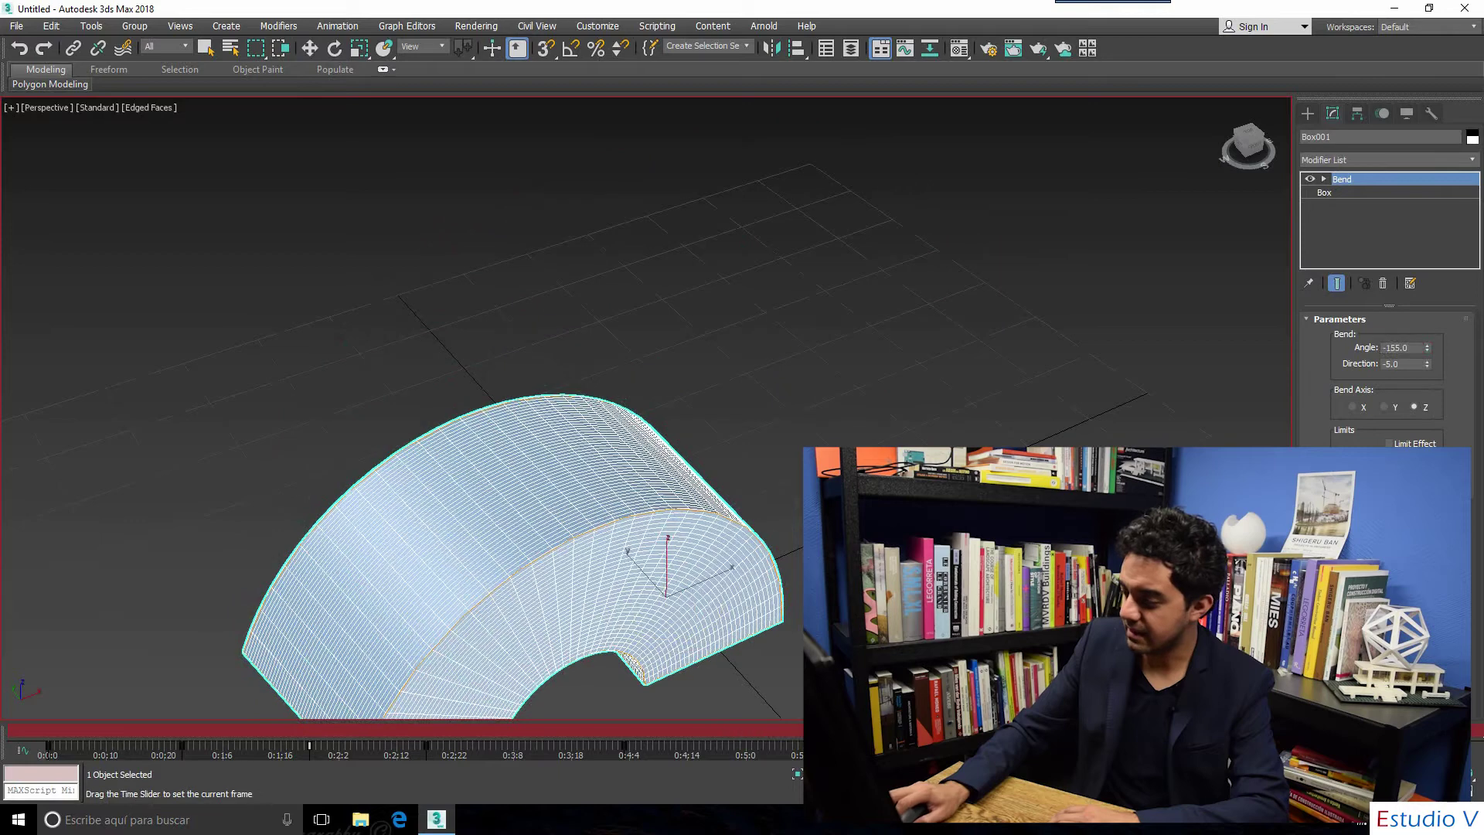
Step: Refine the Bend Angle at 0:5:0 to about 166.0, then turn Auto Key off
left_click_drag(1427, 348, 104, 604)
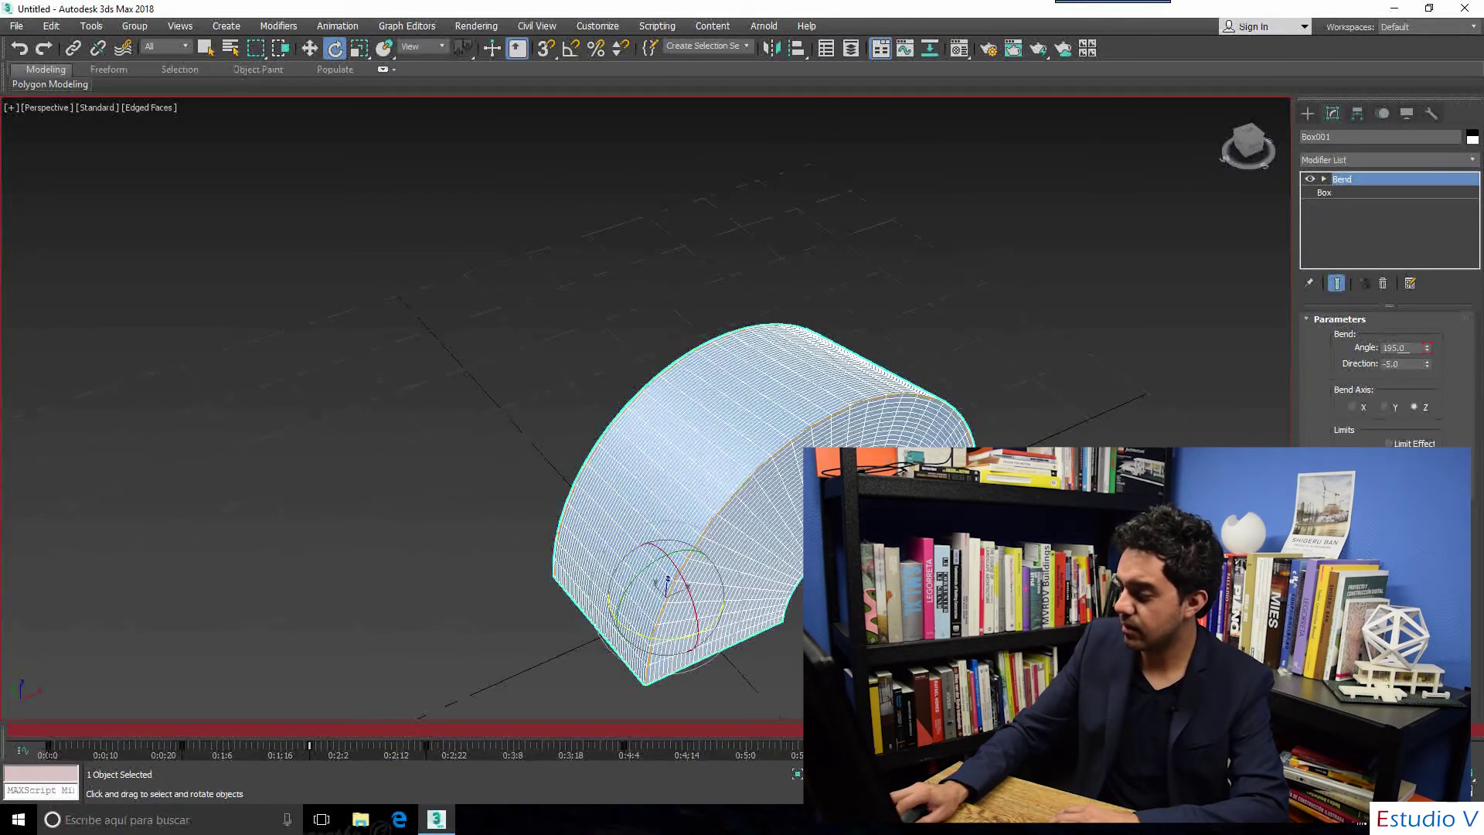
key("e")
left_click_drag(1427, 348, 1363, 108)
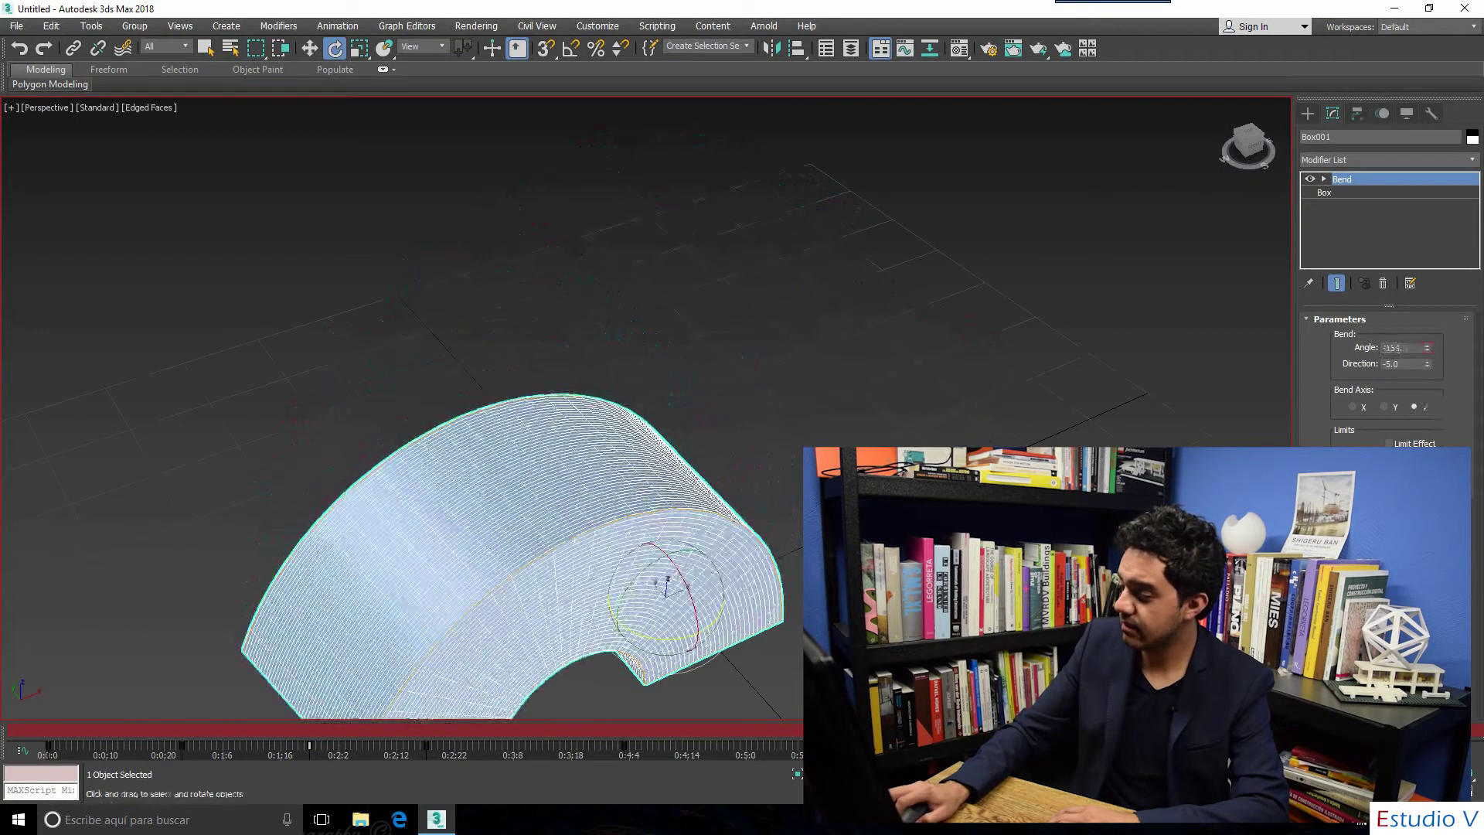
key("q")
left_click_drag(1426, 346, 1426, 193)
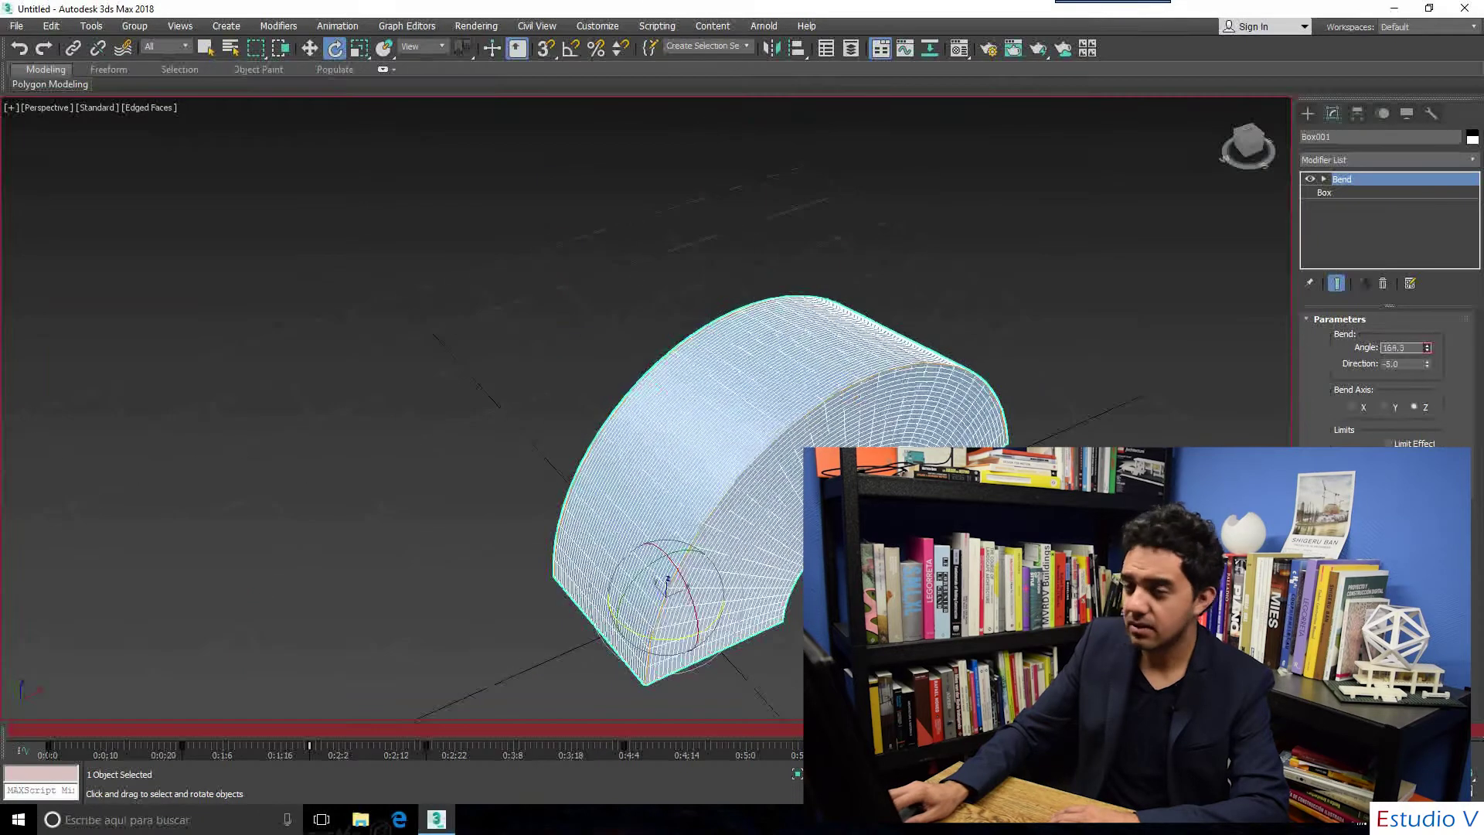
key("n")
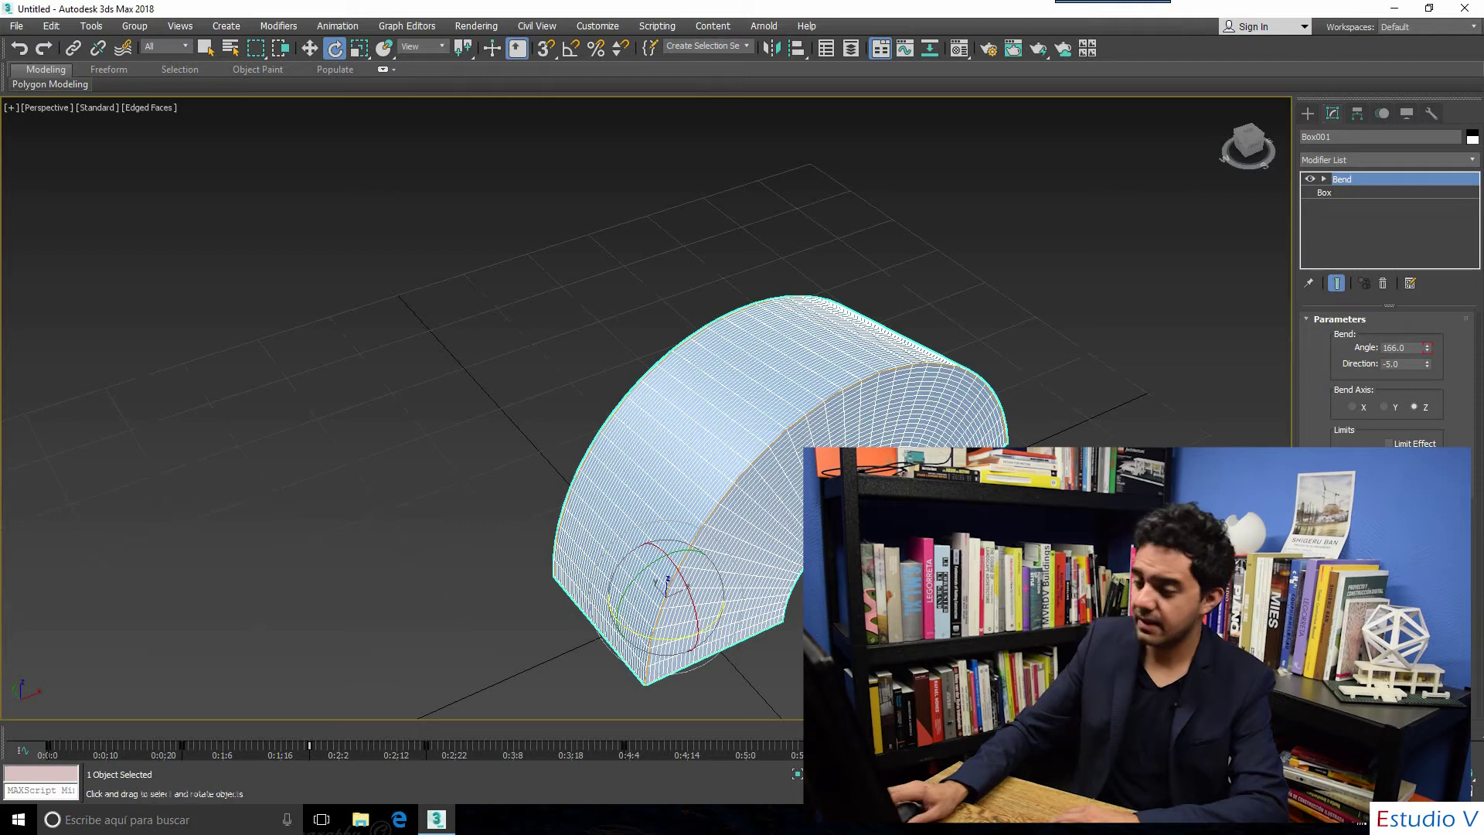
Step: Play back the flipping bend animation, stop it, and set the time to 0:1:17
key("/")
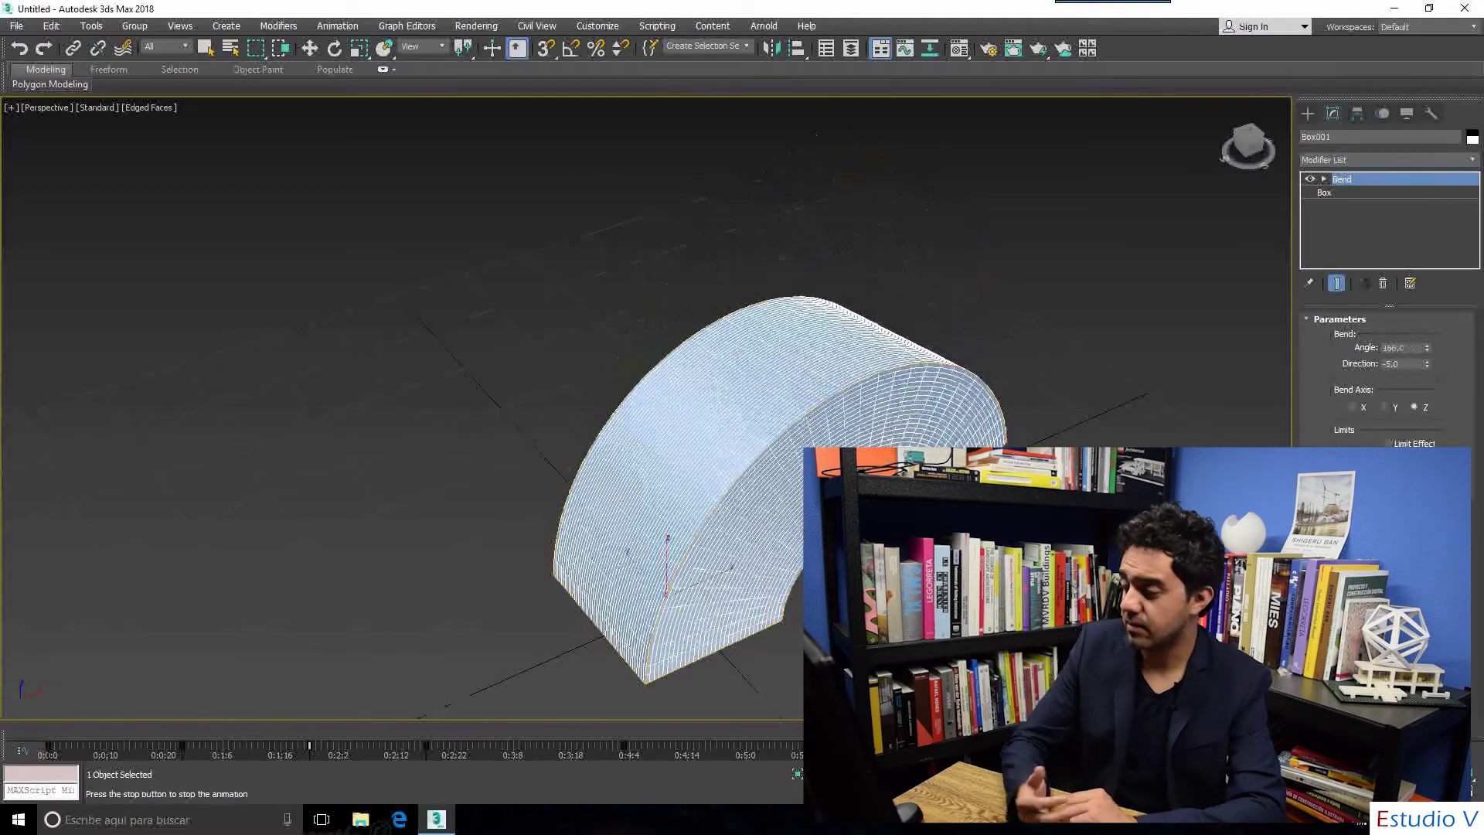
key("e")
left_click_drag(317, 735, 311, 734)
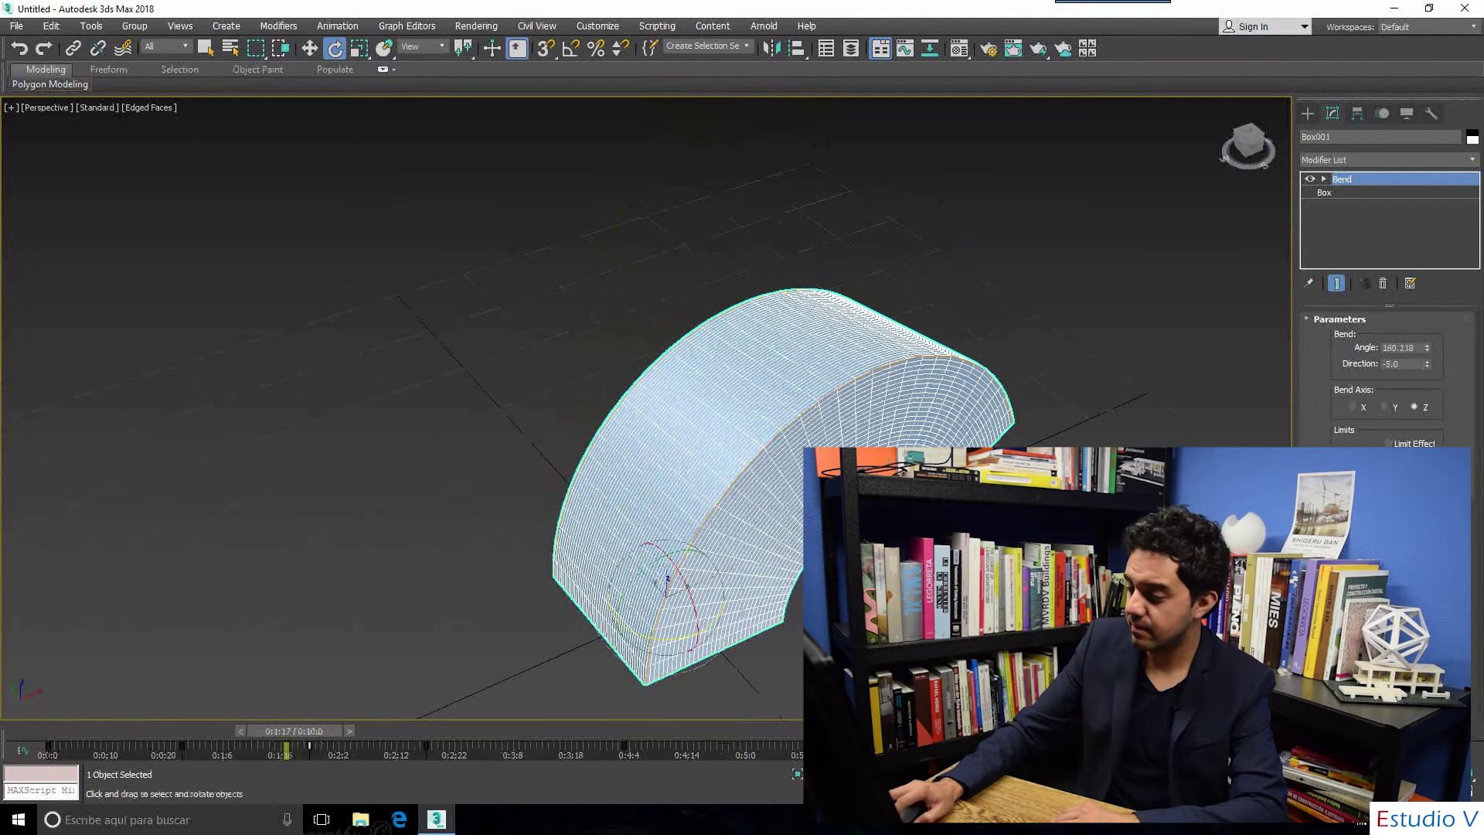
Step: With Auto Key on, key the Bend Direction up to 1038.0 so the arch swings sideways
key("n")
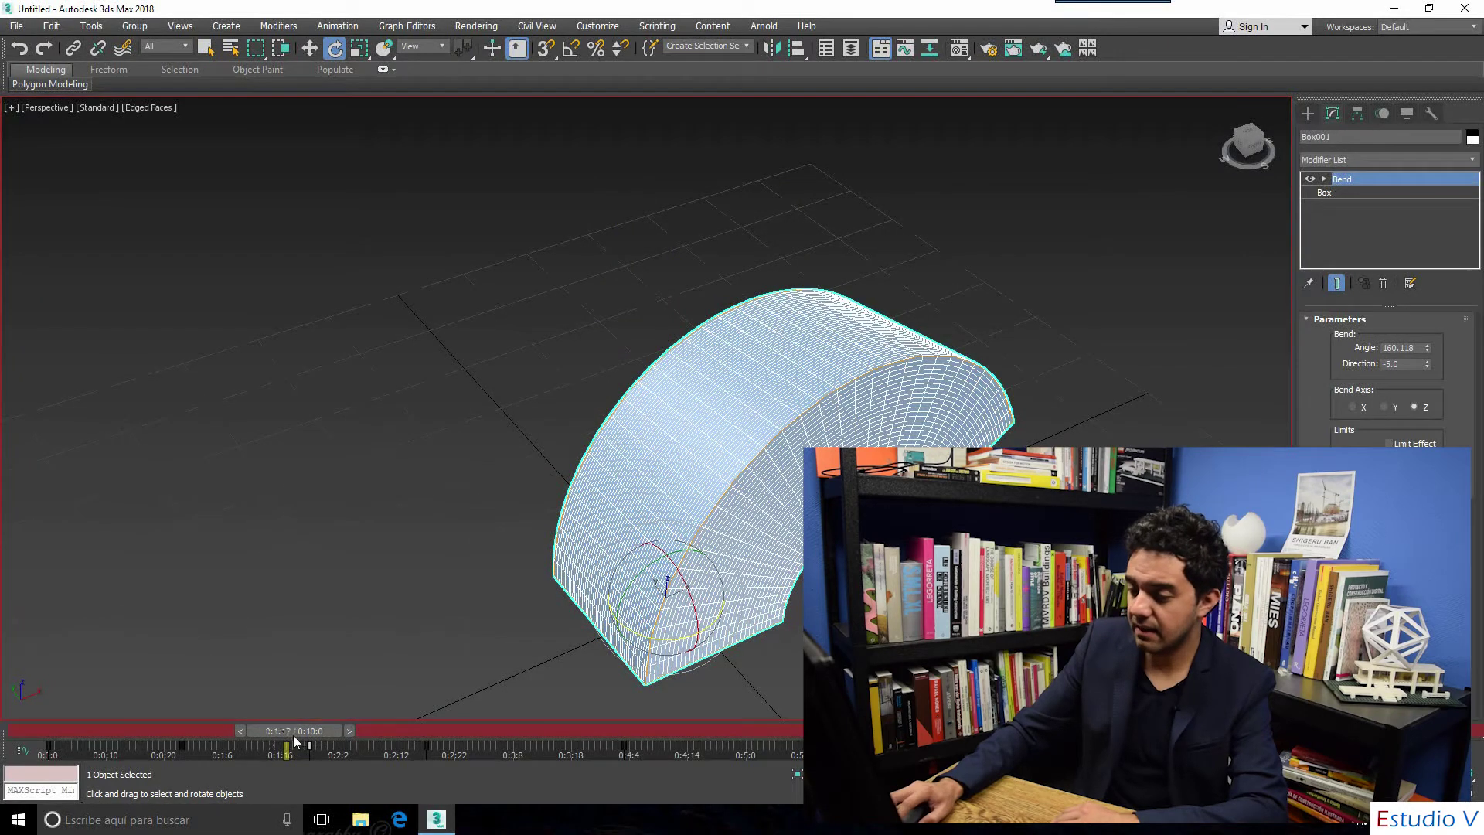
key("q")
left_click_drag(294, 741, 287, 740)
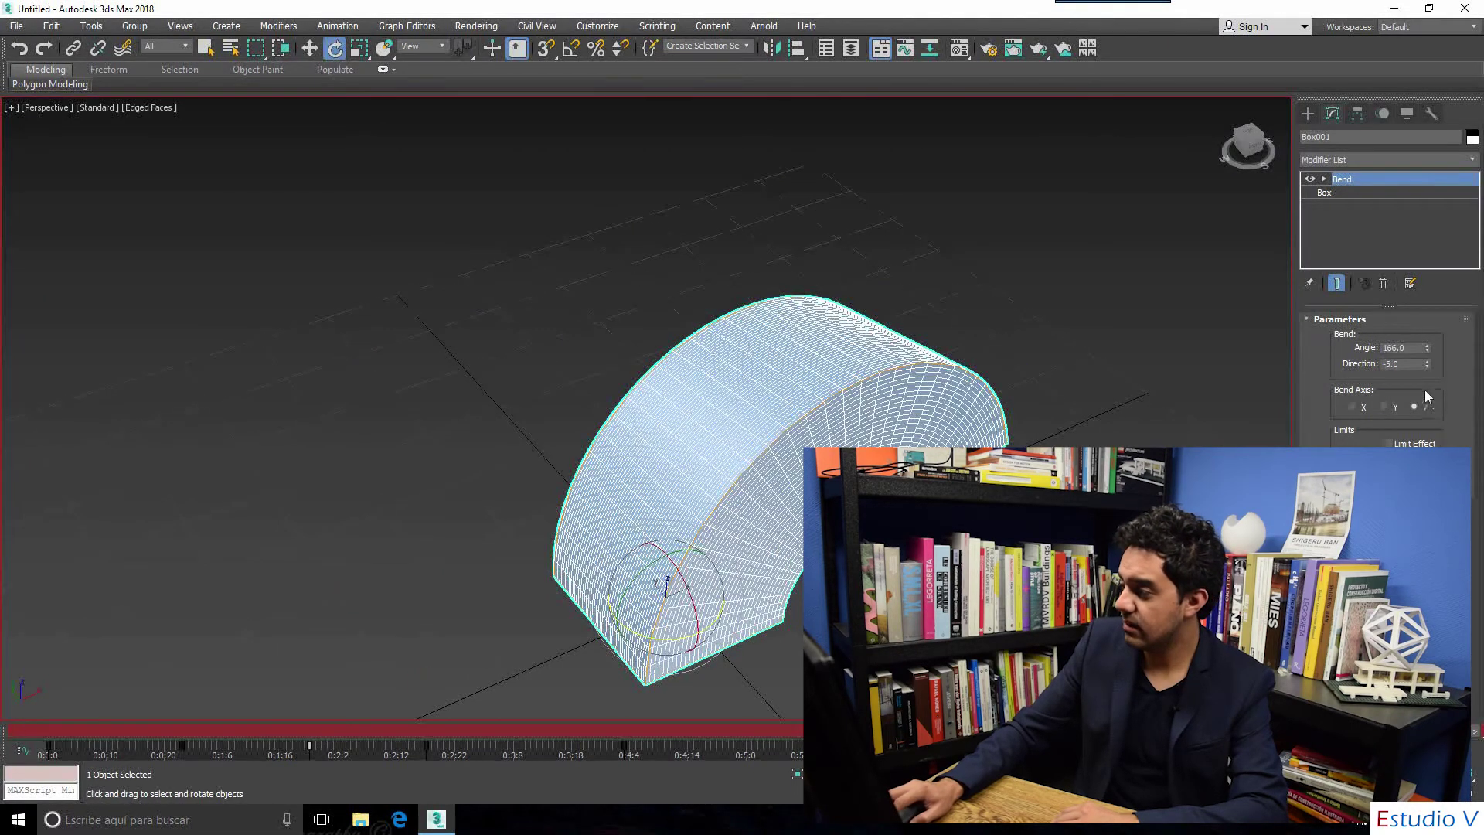
left_click_drag(1427, 364, 1444, 82)
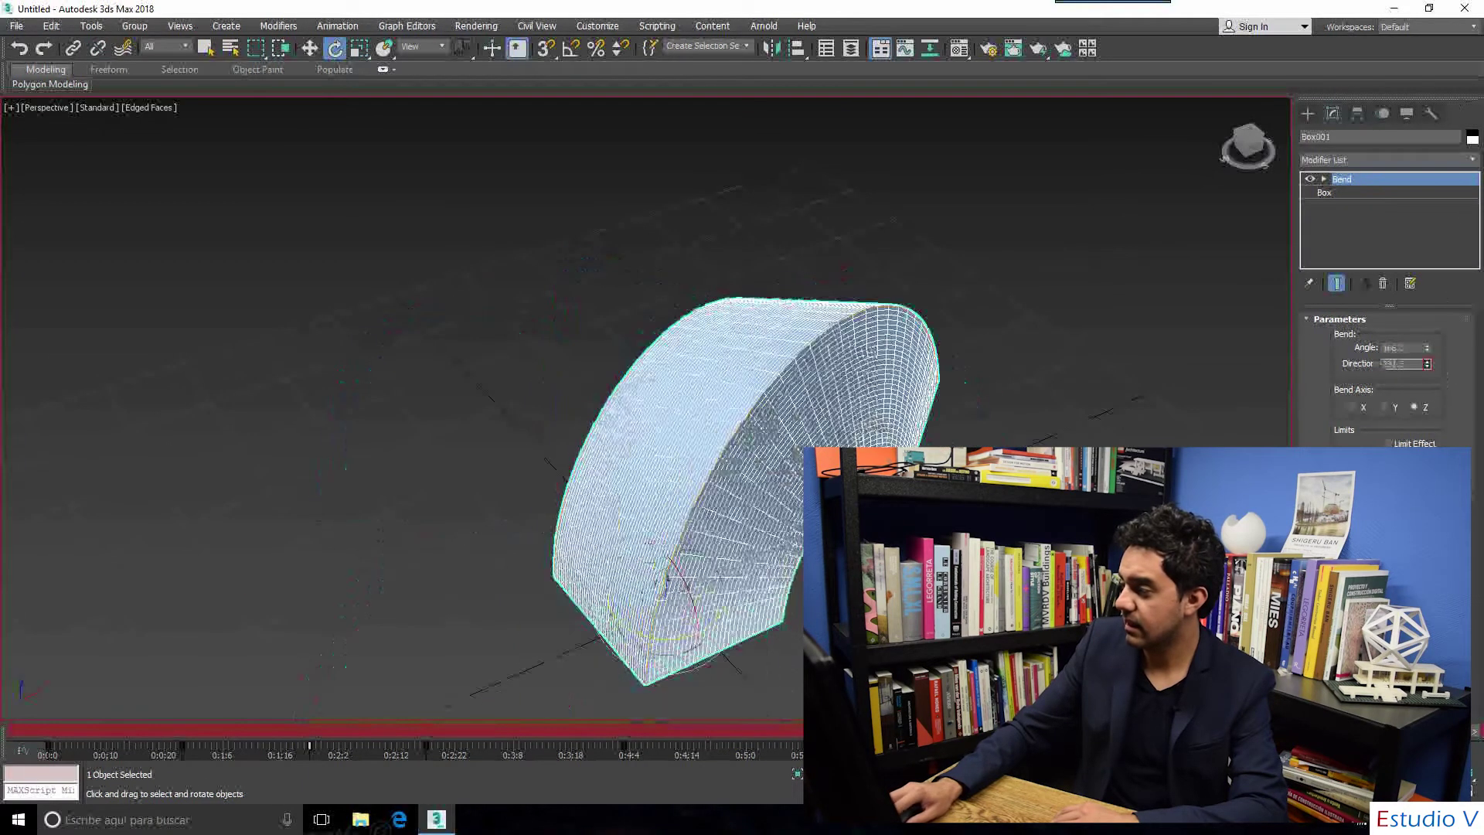
left_click_drag(1427, 365, 1427, 364)
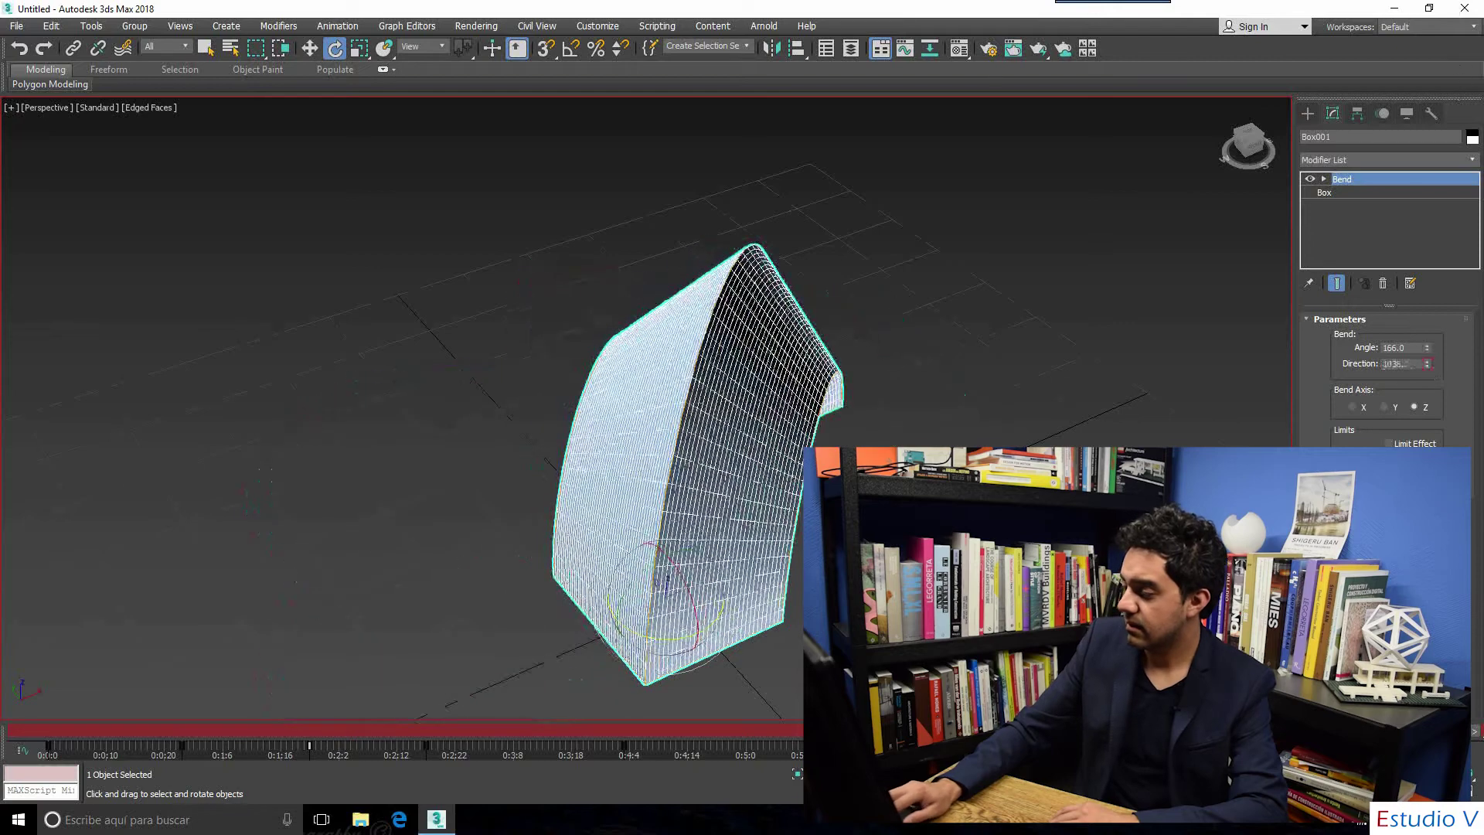
left_click_drag(1427, 364, 1427, 364)
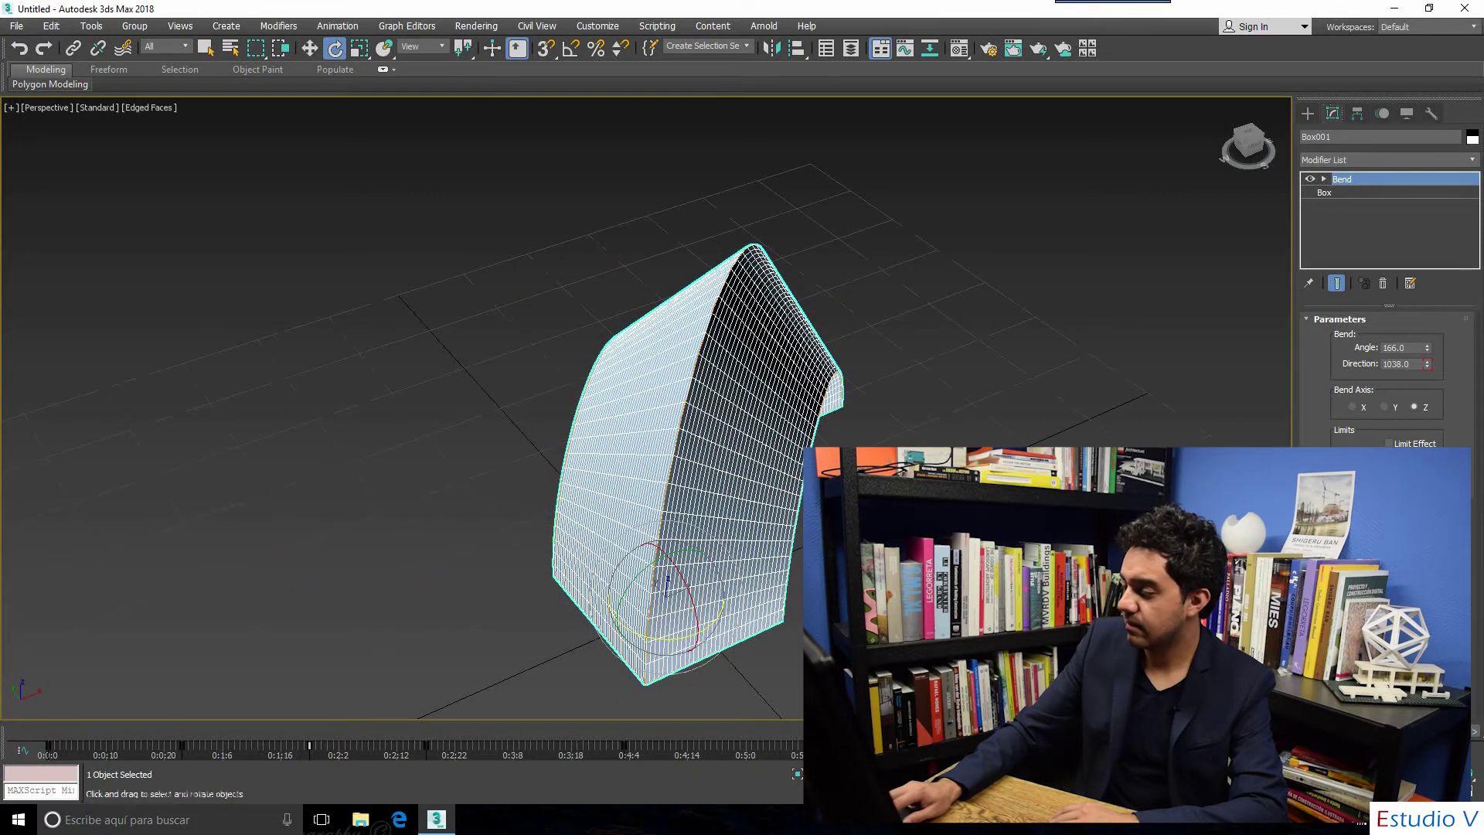
Step: Play back Box001's combined bend and twist animation
key("slash")
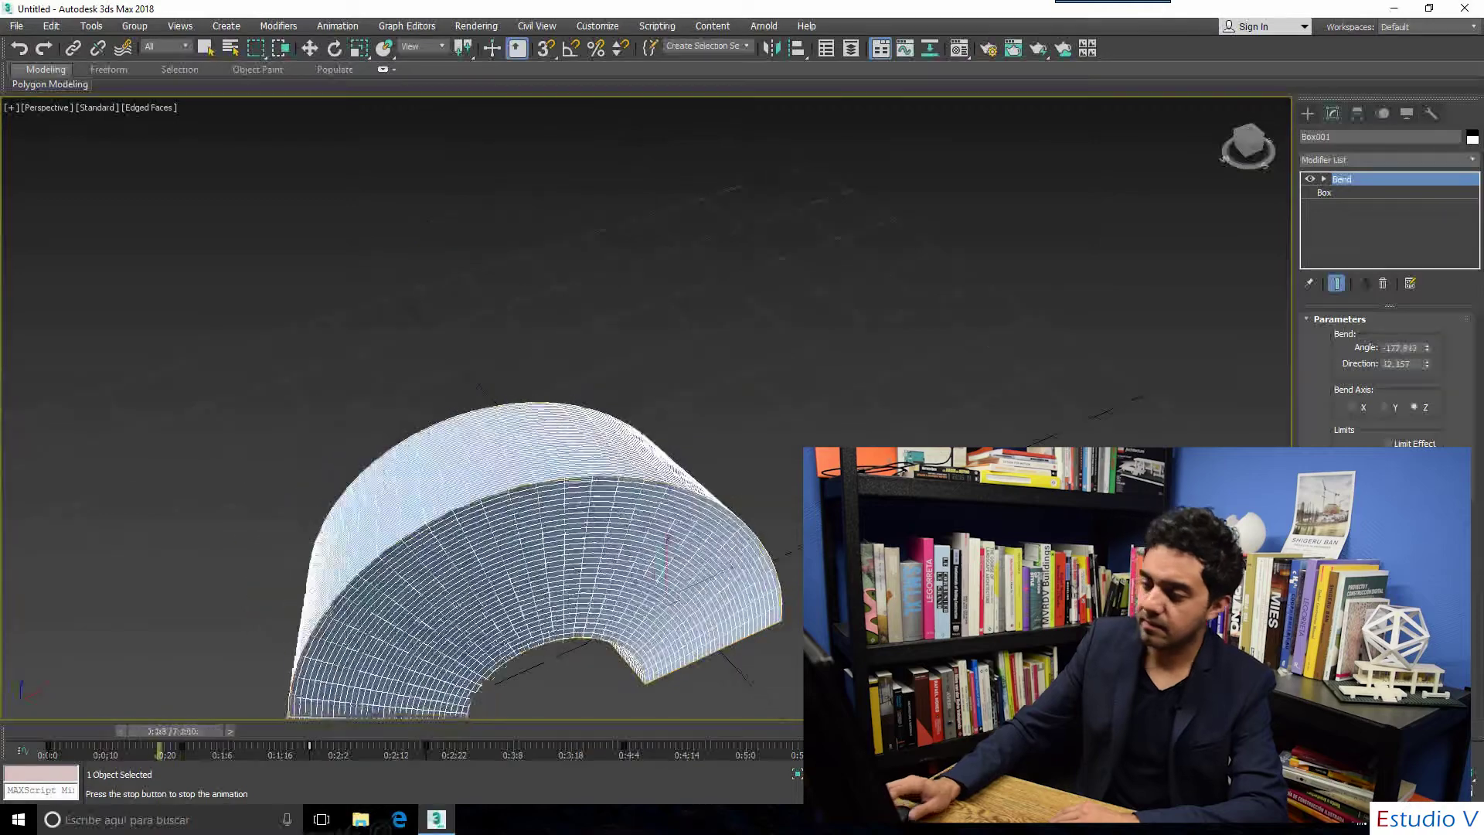